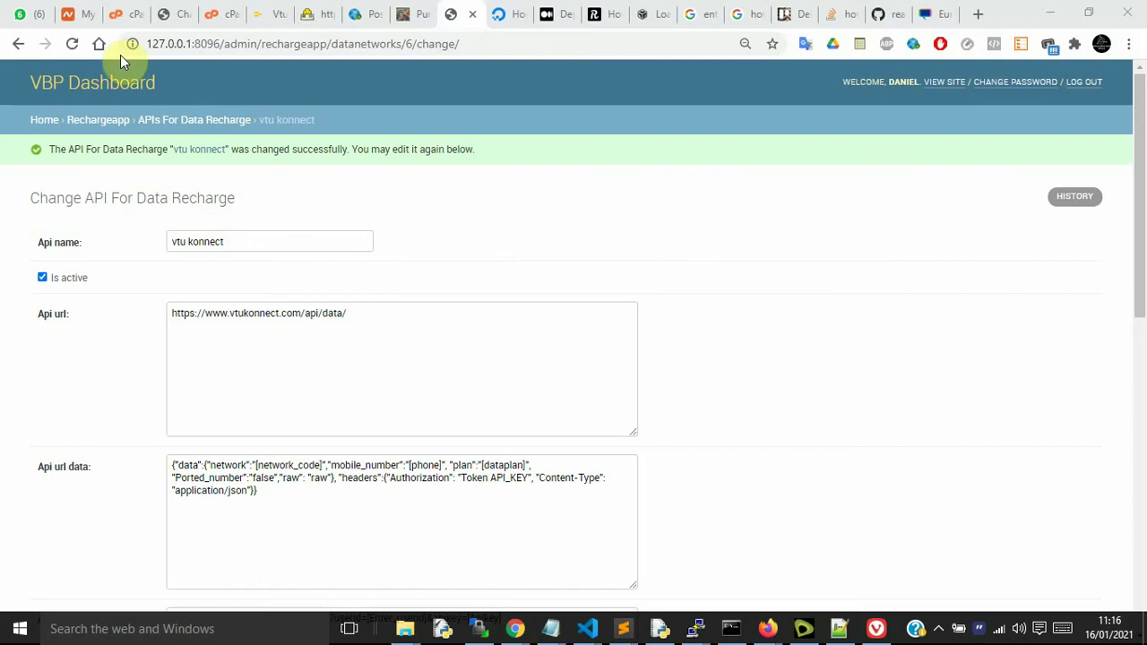
- Reload the vtu konnect data recharge API record and examine the first MTN entry in its Network data amount json
click(68, 44)
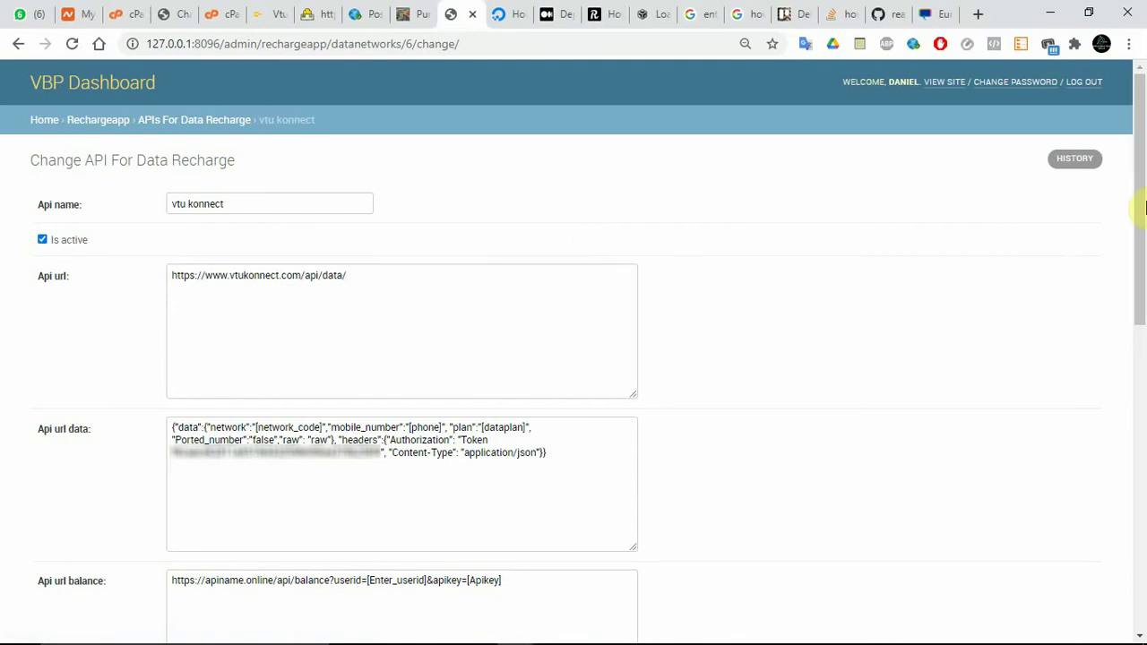
drag(1143, 166, 1143, 394)
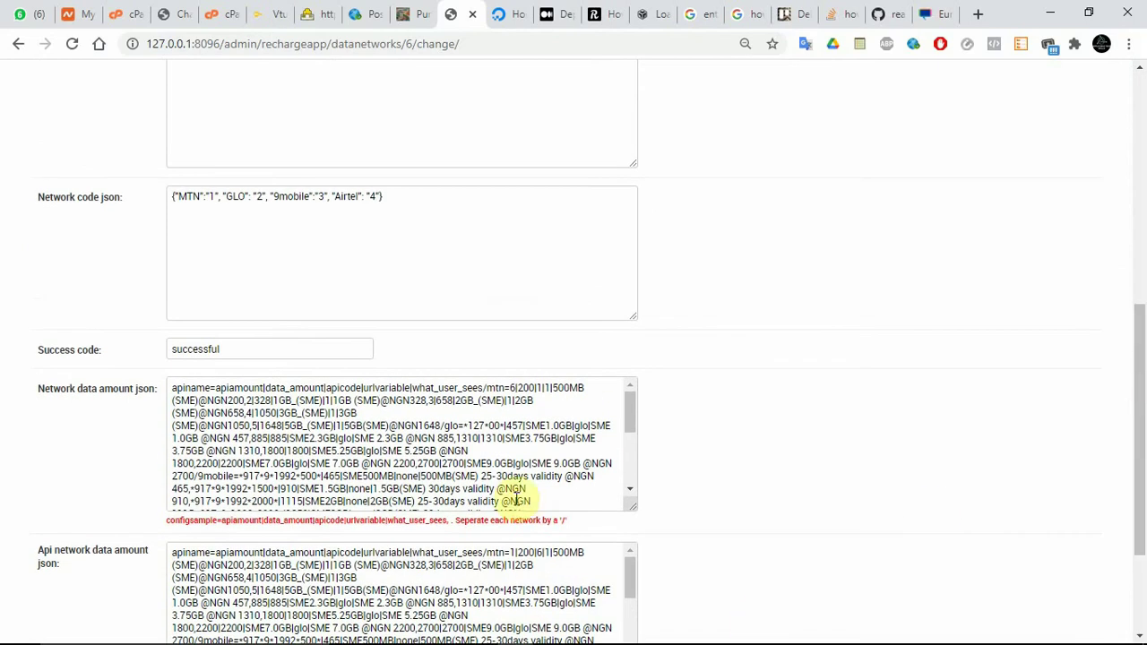
drag(538, 501, 224, 435)
click(221, 437)
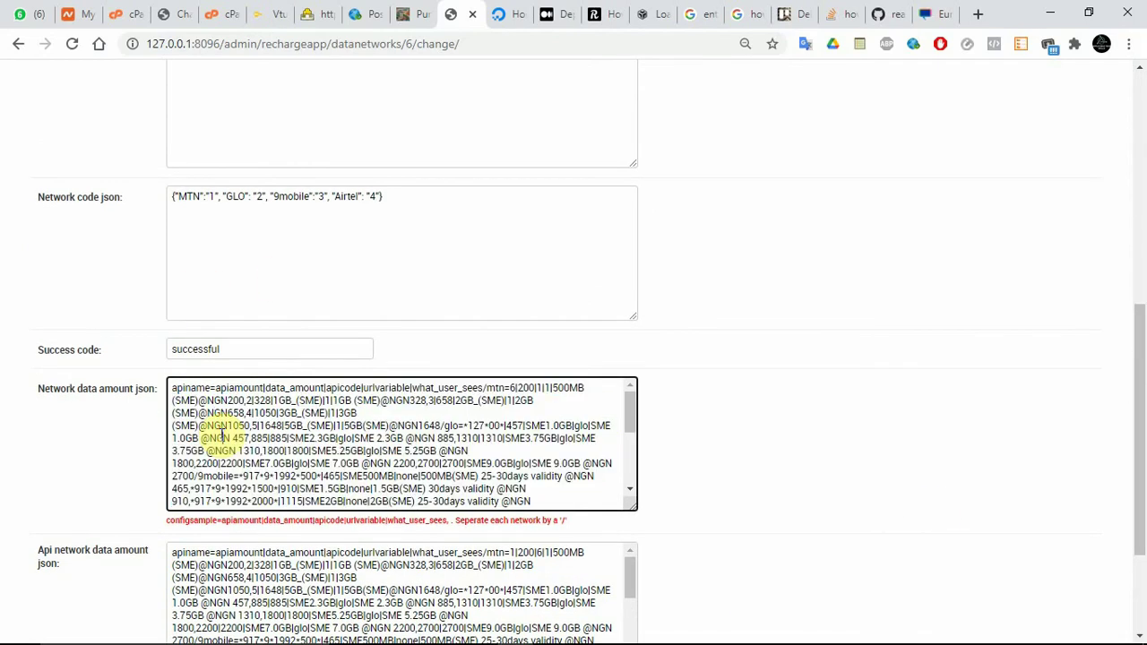
drag(485, 388, 245, 405)
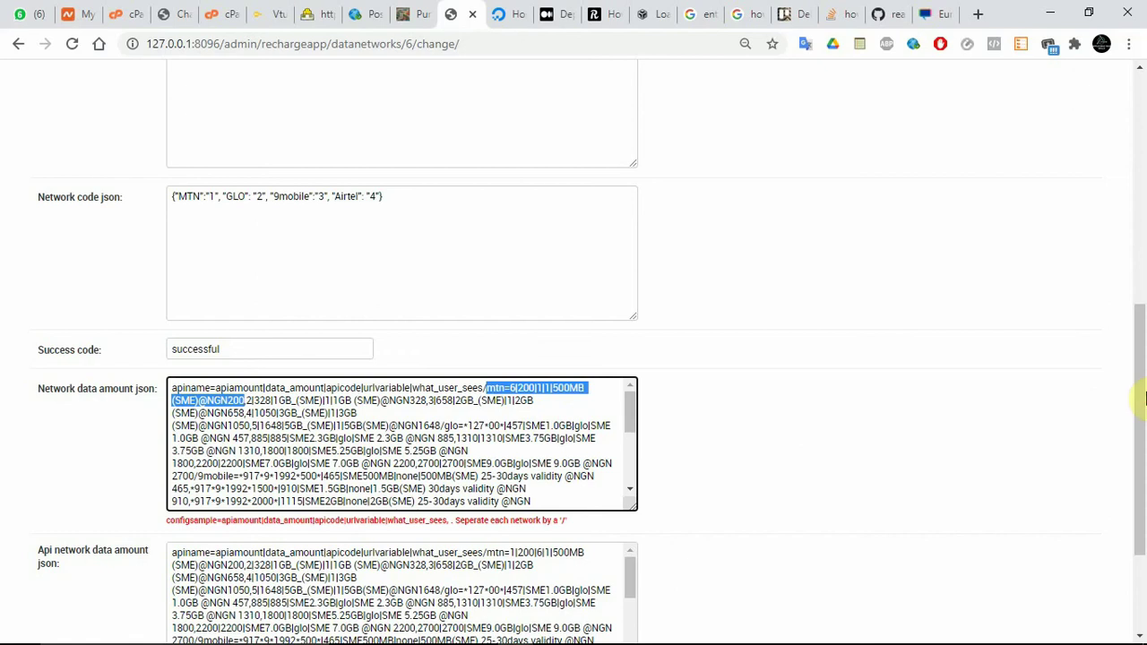
- Copy the full Buy Data example request, including its authorization token, from the VTUKONNECT API documentation into a new Notepad document
key(ctrl+6)
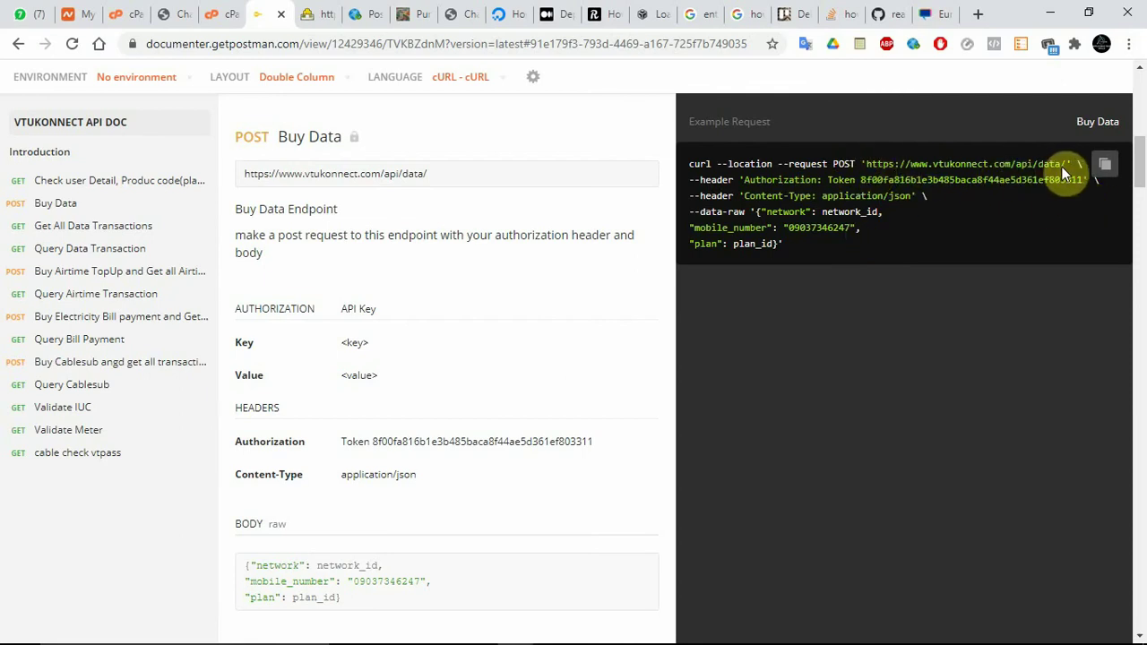
drag(1063, 167, 971, 167)
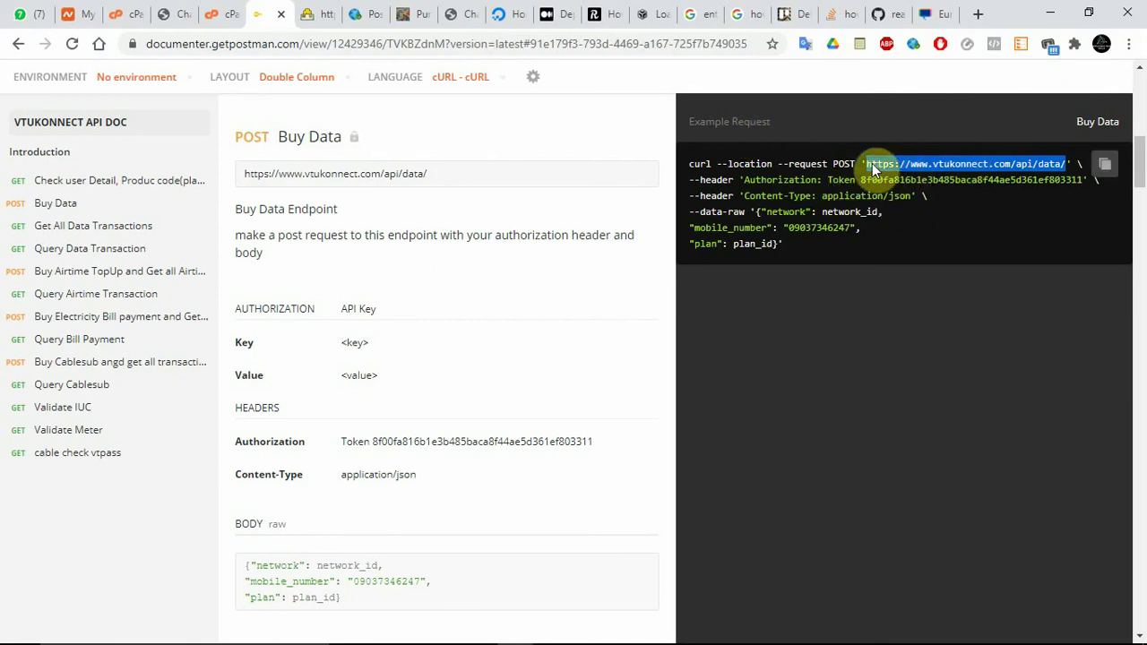
drag(793, 247, 819, 259)
click(693, 167)
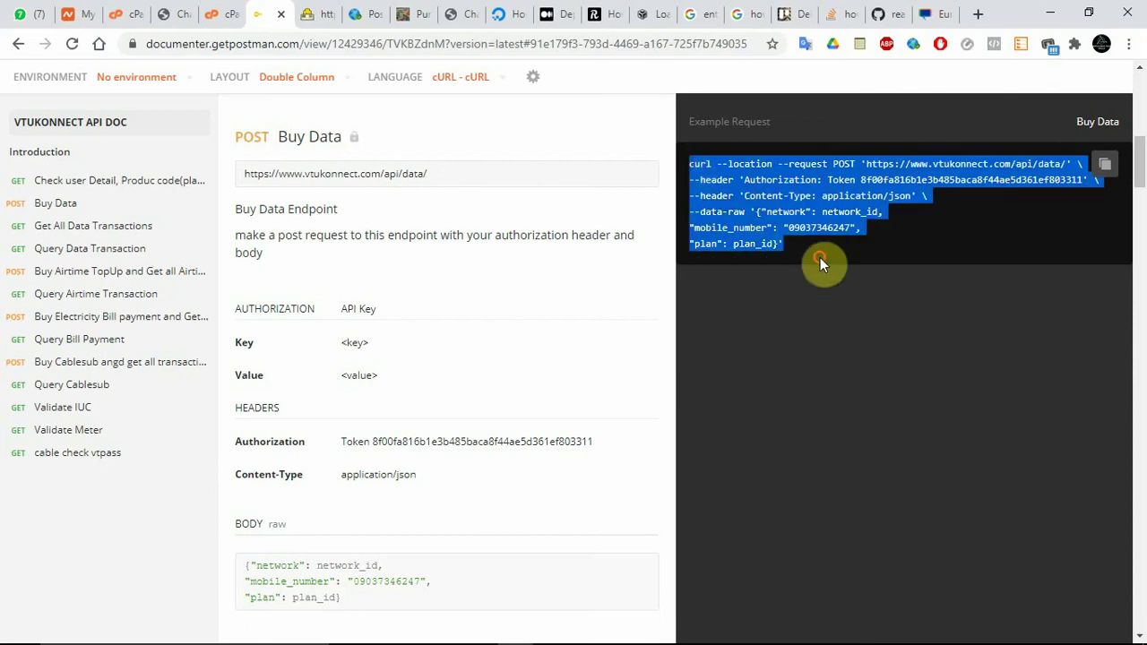
right_click(742, 192)
click(760, 204)
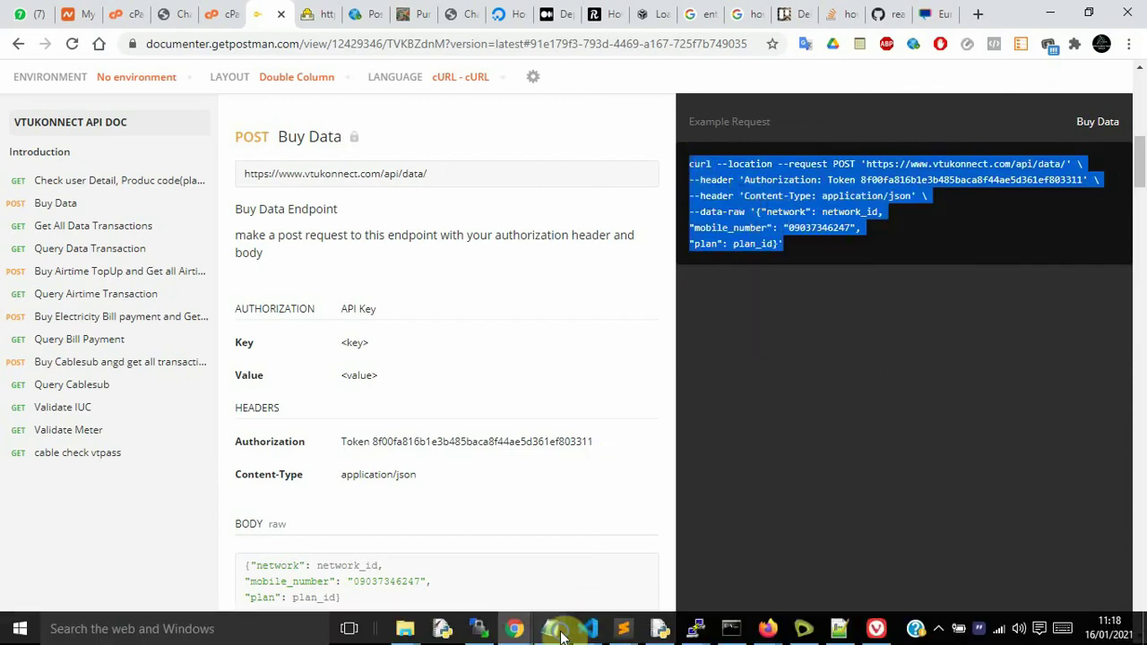
right_click(551, 628)
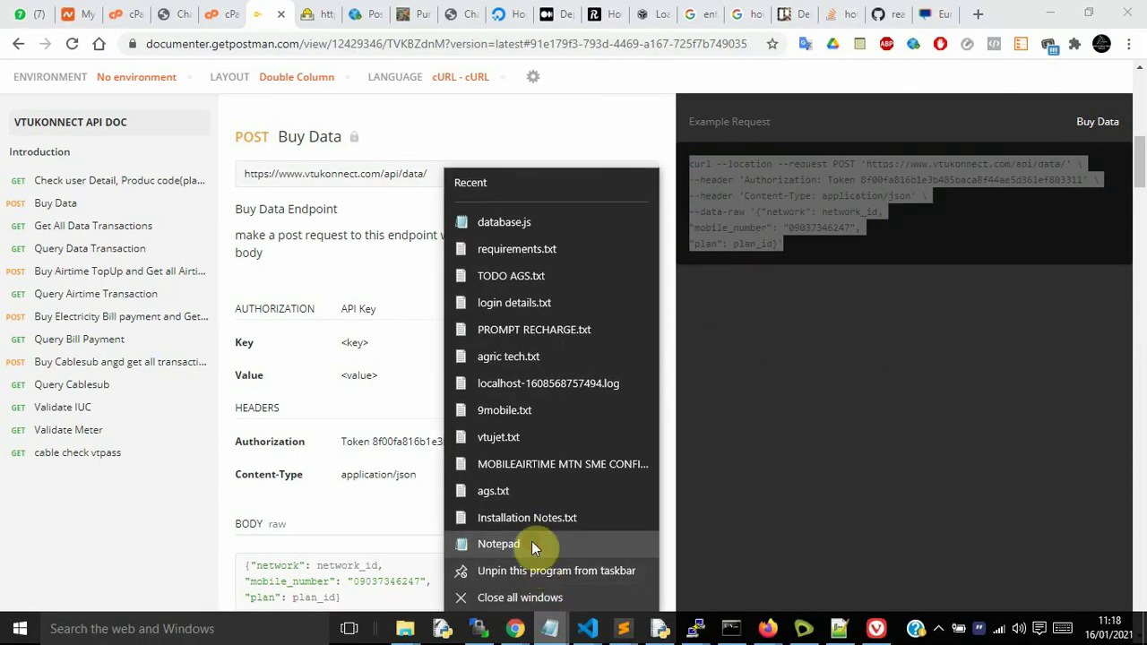
click(532, 543)
key(ctrl+v)
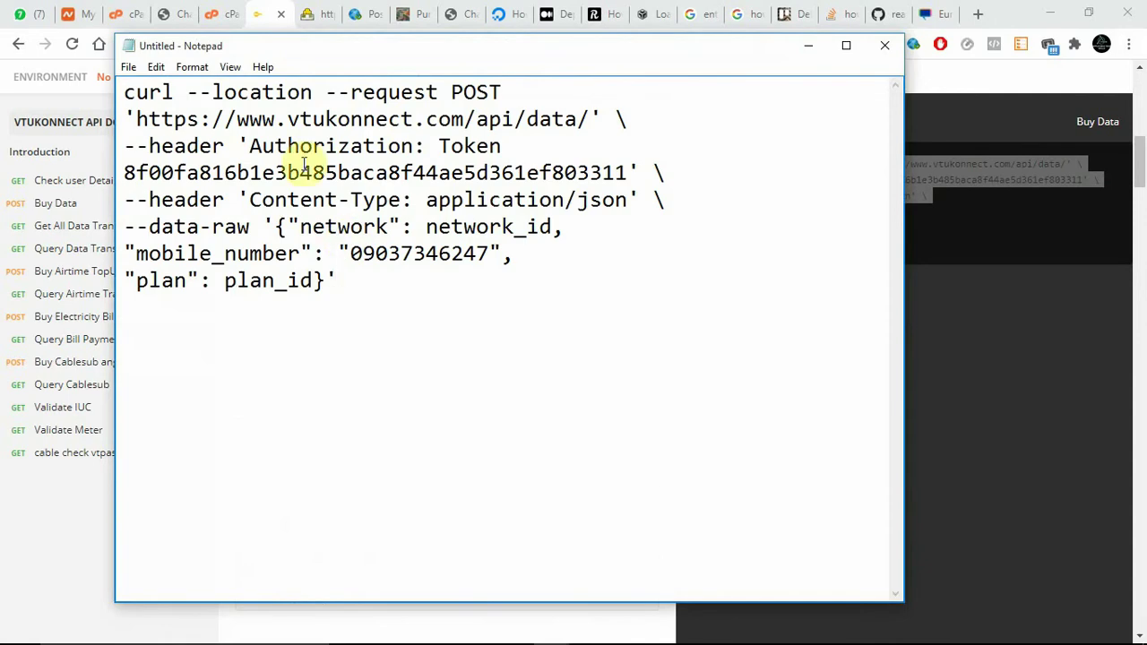
- Strip the curl command text and the first --header prefix, leaving the endpoint URL and Authorization header on separate lines
drag(583, 118, 135, 115)
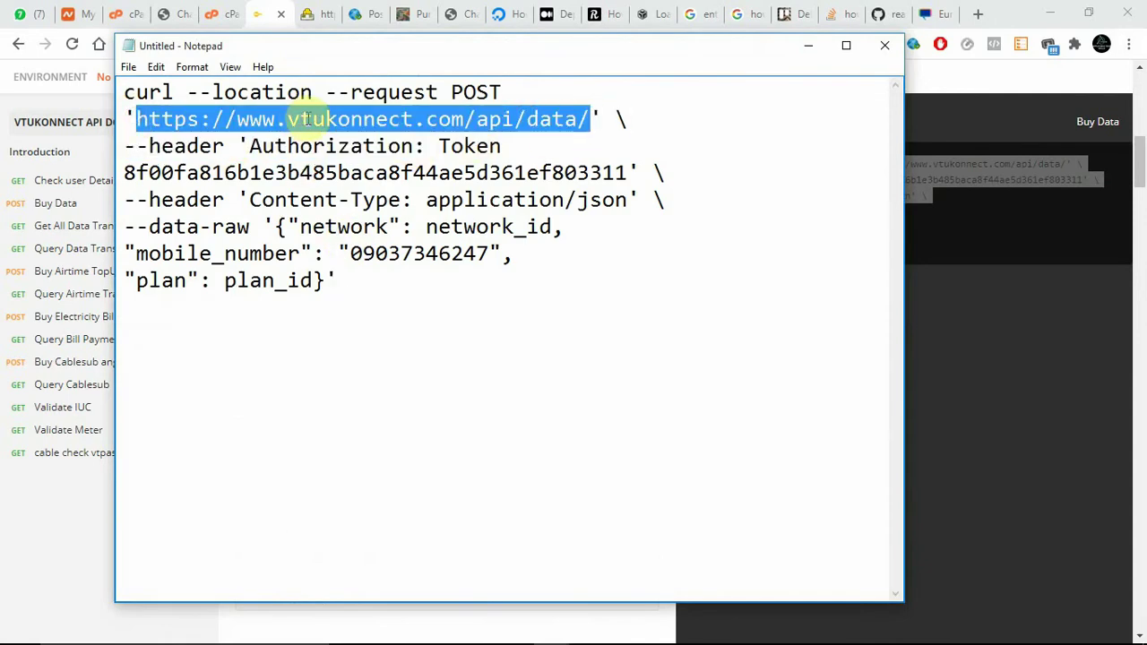
drag(594, 89, 108, 92)
key(BackSpace)
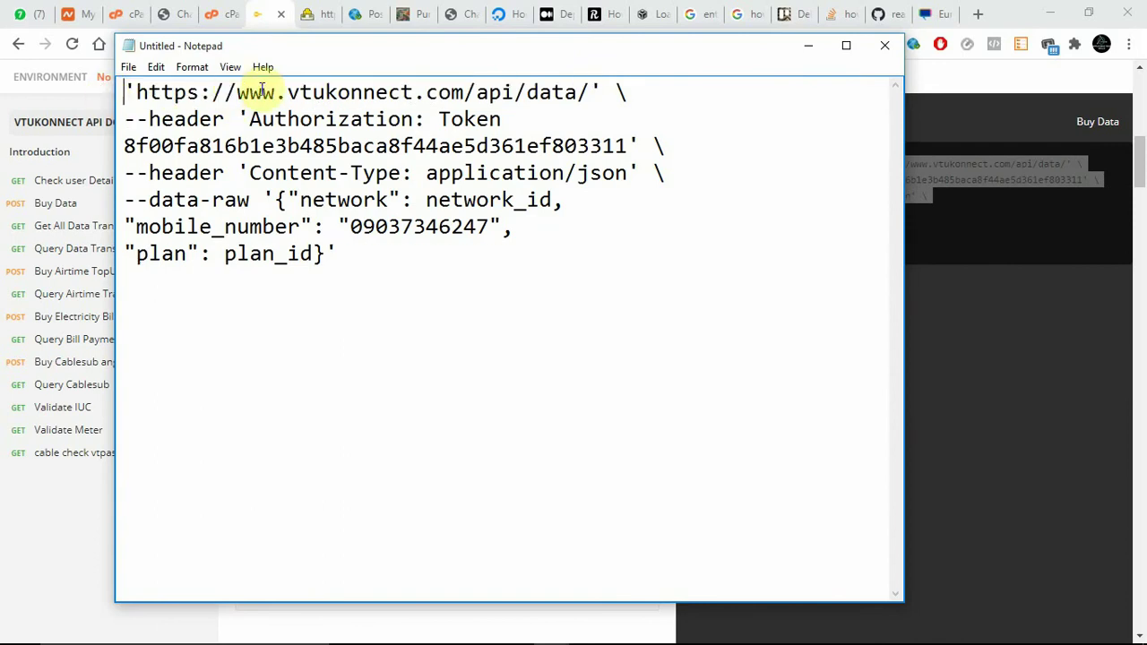
drag(618, 92, 238, 119)
key(BackSpace)
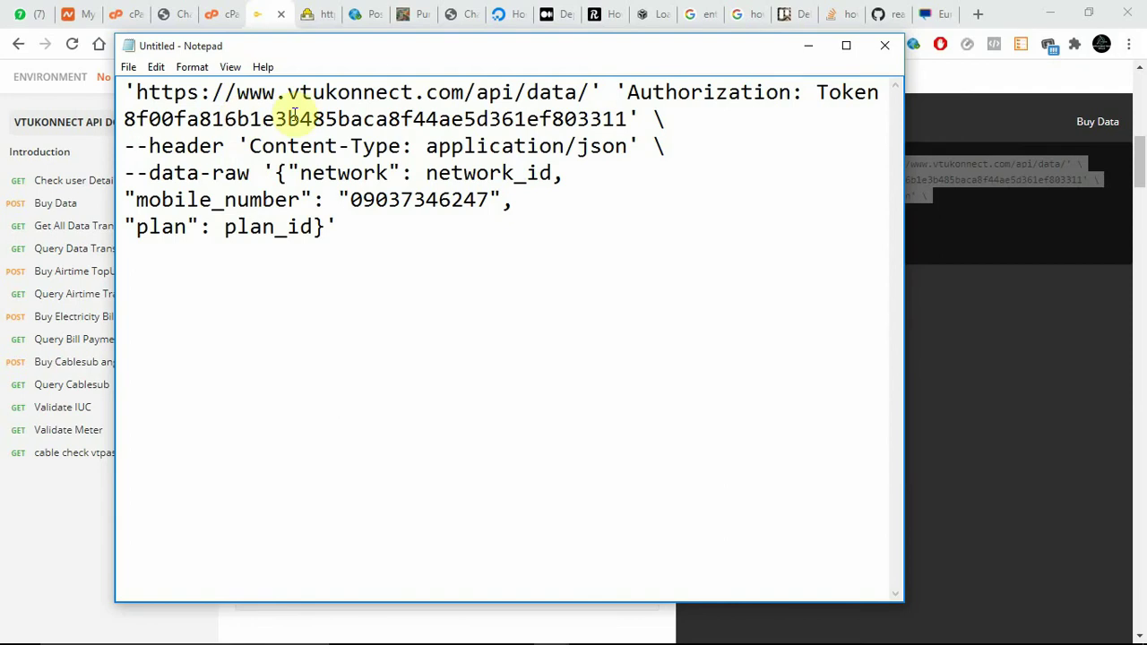
key(Return)
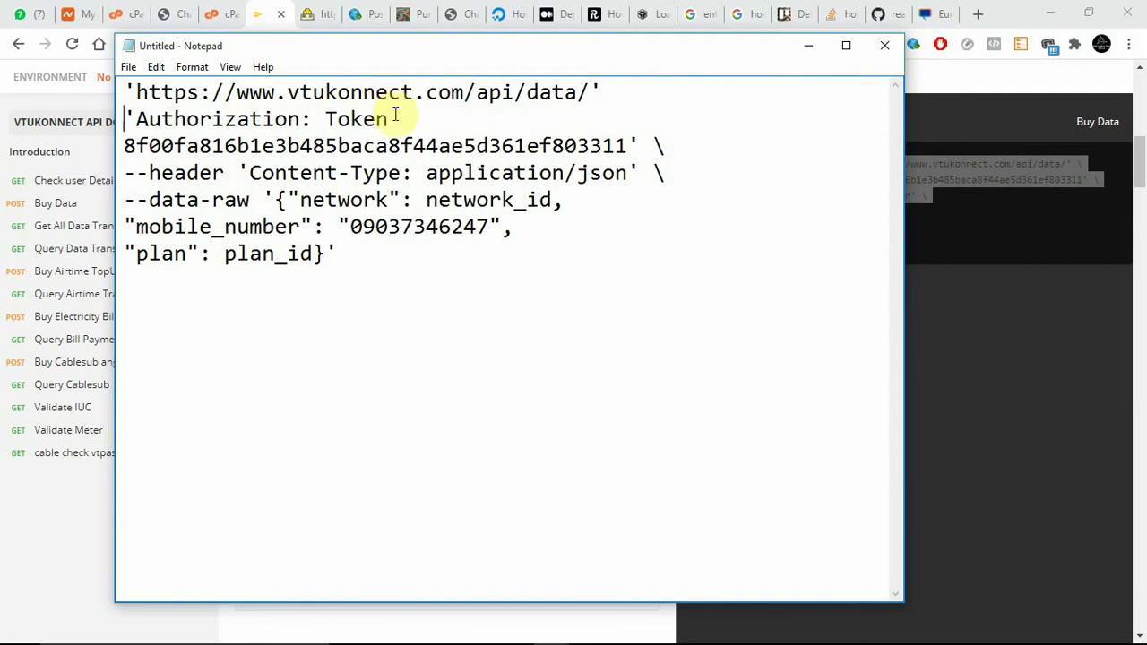
- Add a "Port_number" key after plan_id in the request's raw JSON data body
click(655, 145)
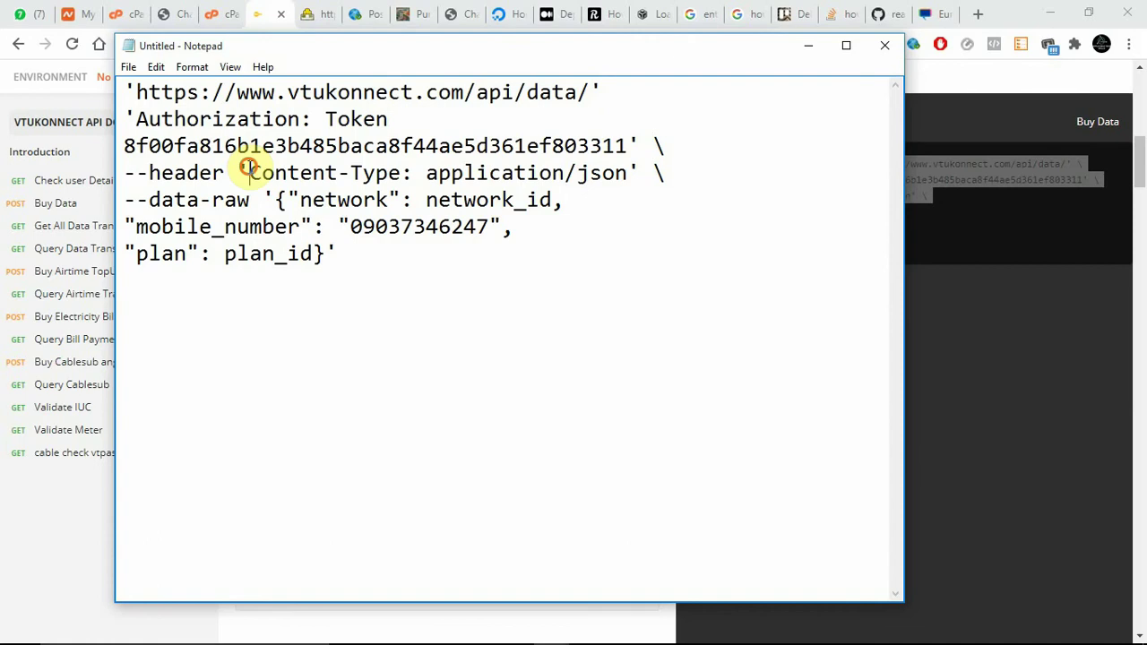
drag(249, 173, 631, 171)
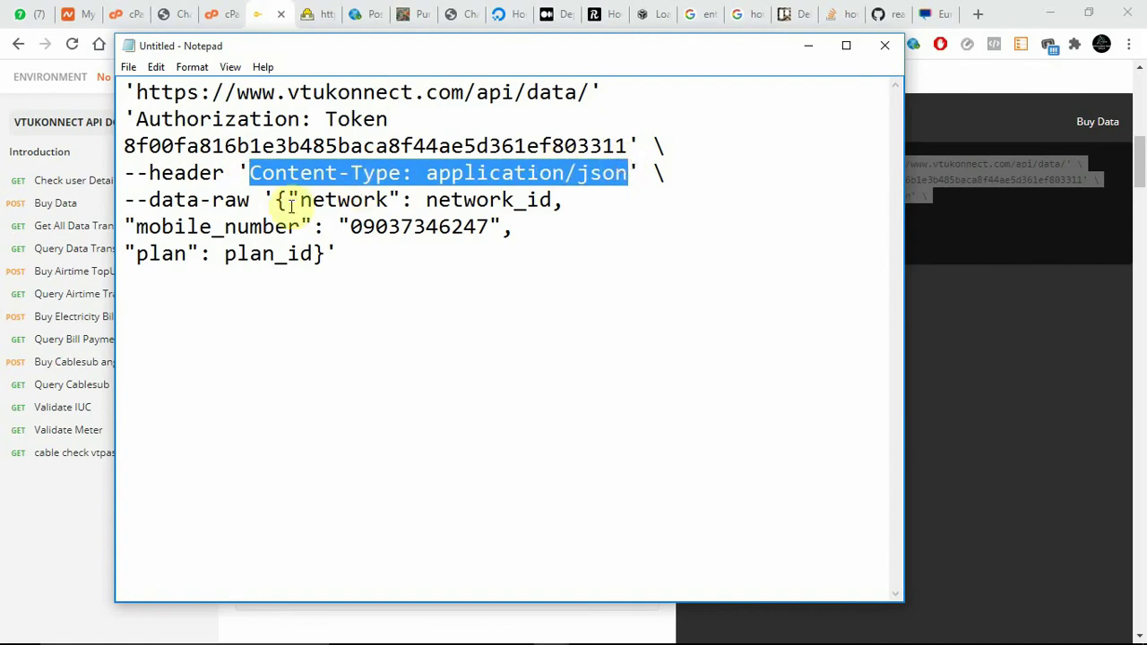
drag(277, 199, 361, 257)
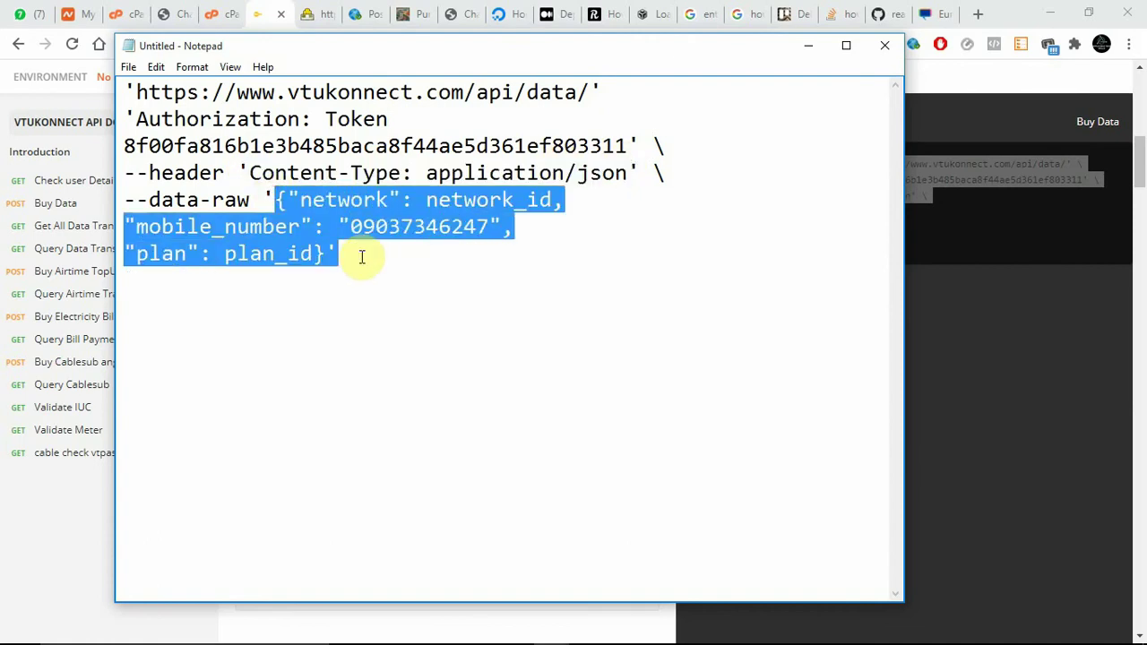
click(322, 253)
text(, )
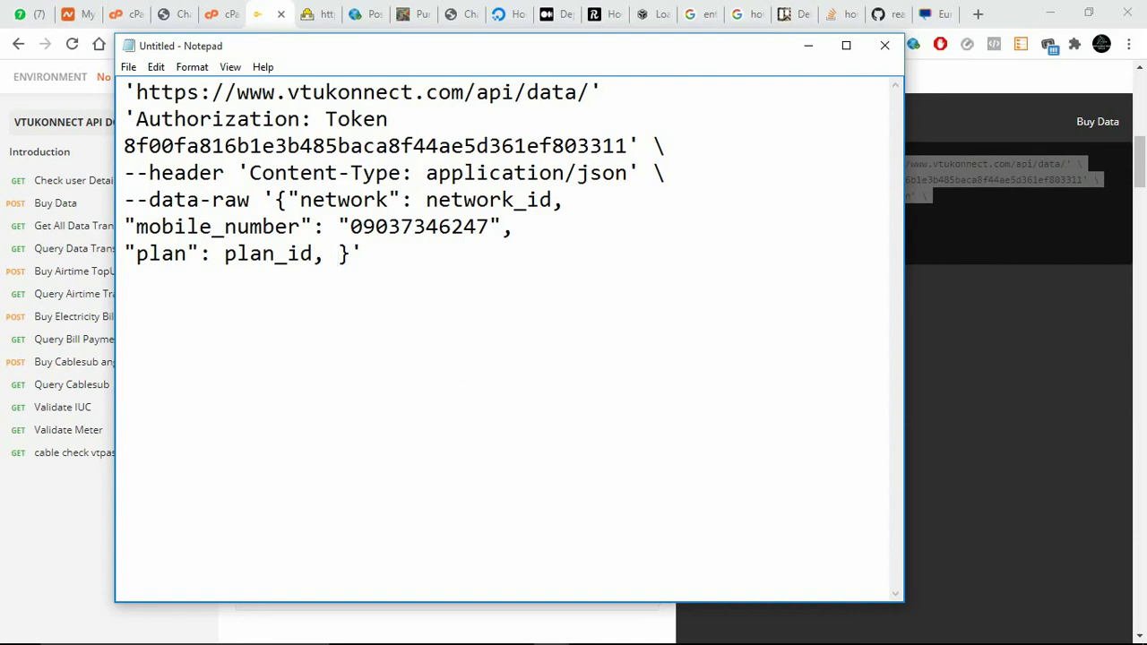
text("")
key(Left)
text(pORT)
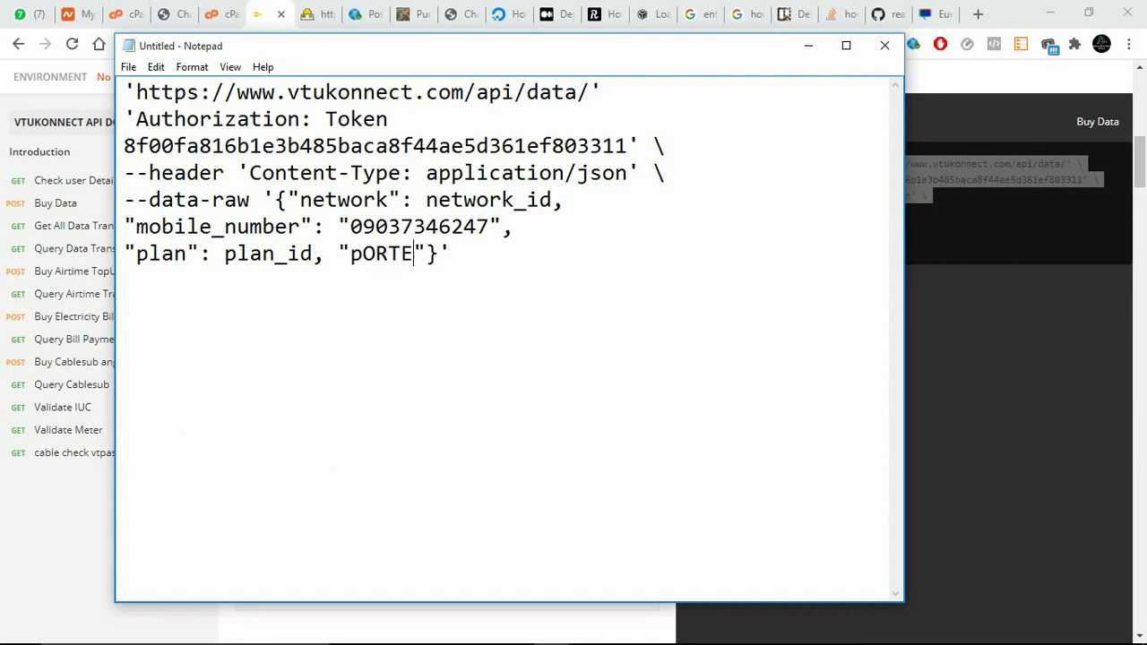
key(BackSpace)
key(BackSpace)
key(BackSpace)
key(BackSpace)
text(Port)
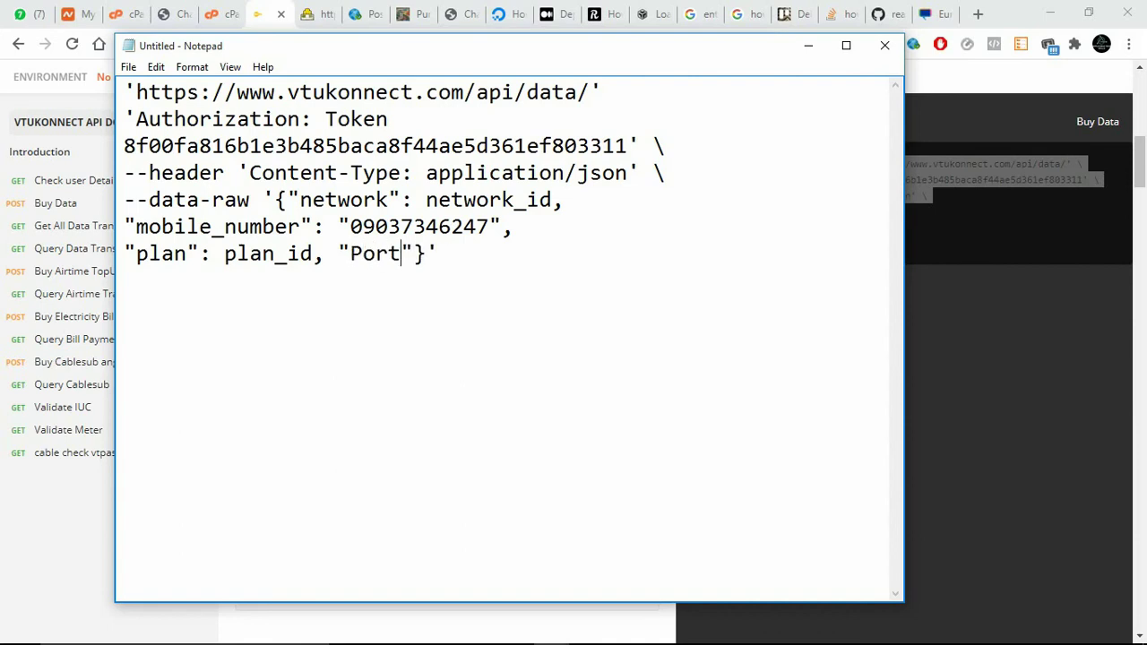
text(_nuber)
key(BackSpace)
key(BackSpace)
key(BackSpace)
text(mber)
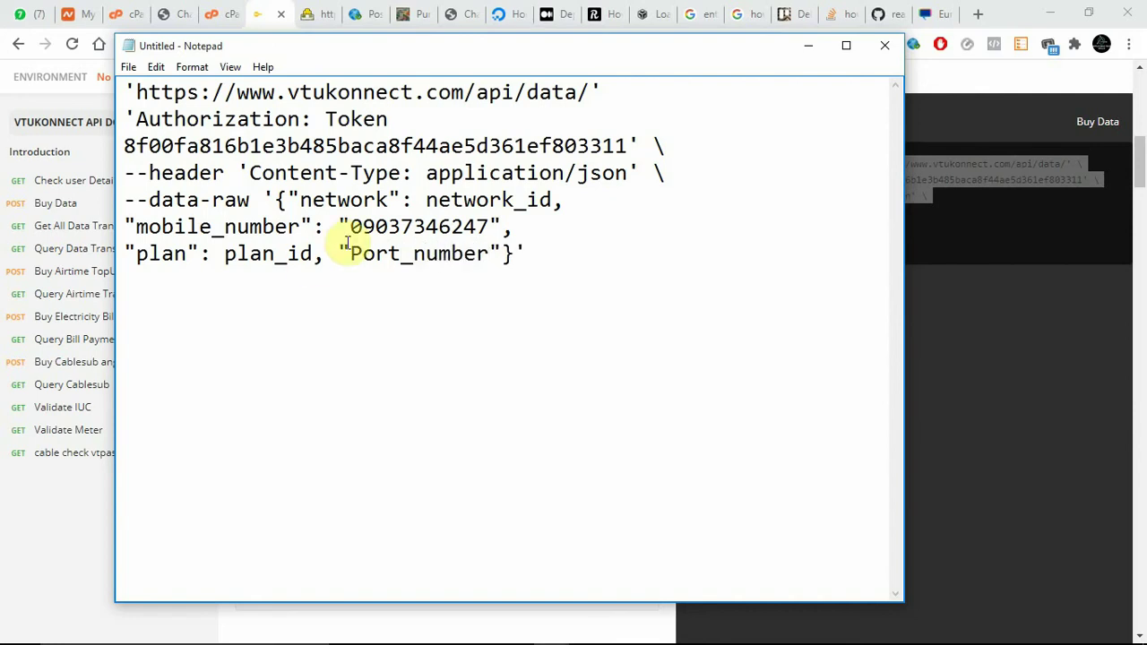
- Compare the endpoint URL in the Notepad request with the Api url of the vtu konnect record in the VBP Dashboard
drag(439, 49, 527, 61)
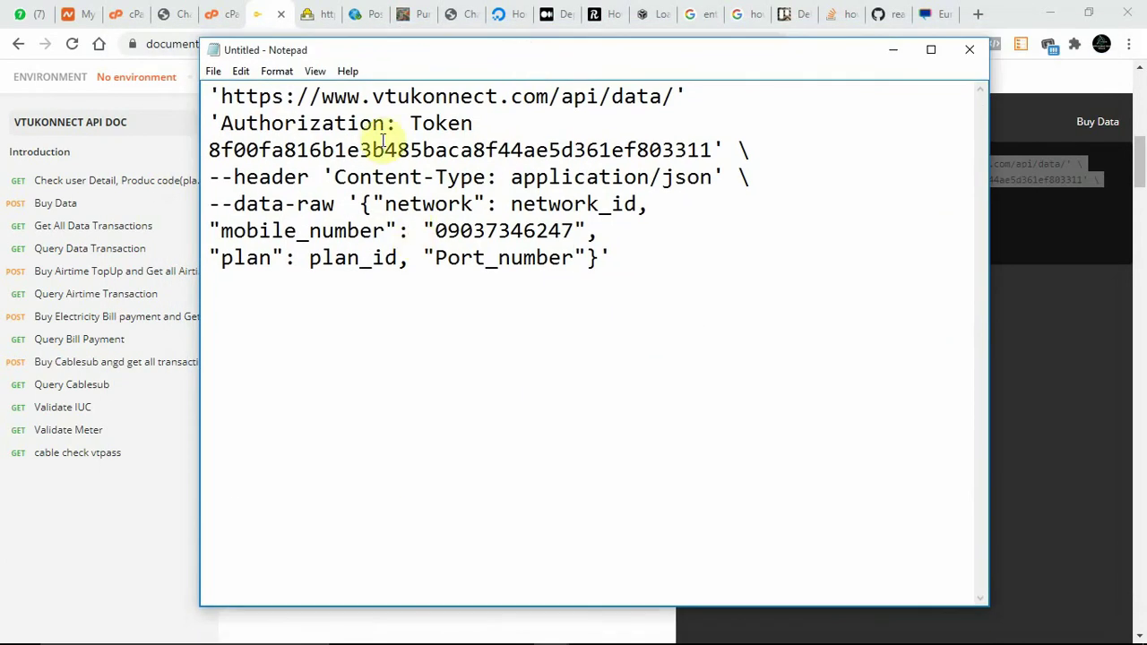
drag(674, 93, 222, 97)
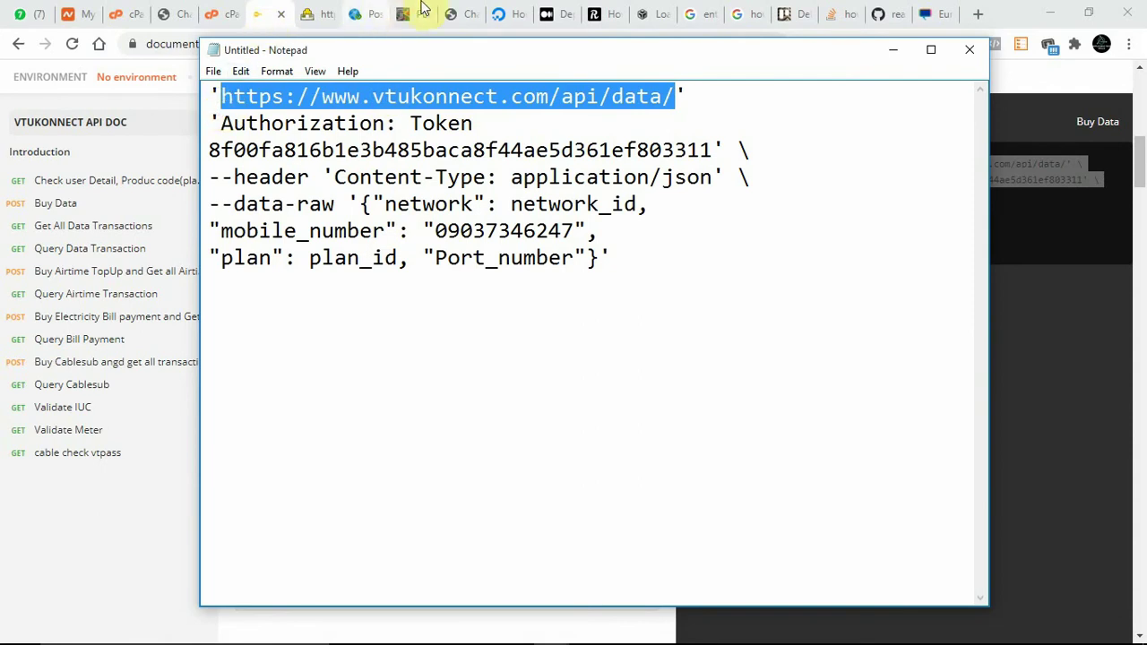
click(451, 14)
double_click(218, 282)
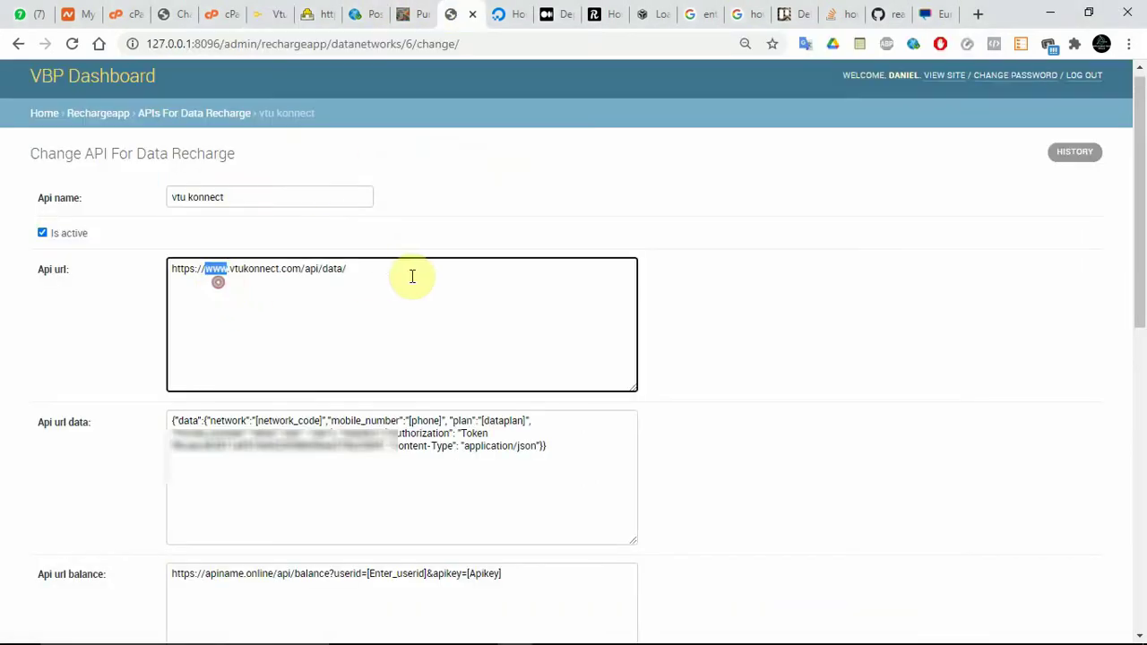
drag(409, 277, 164, 285)
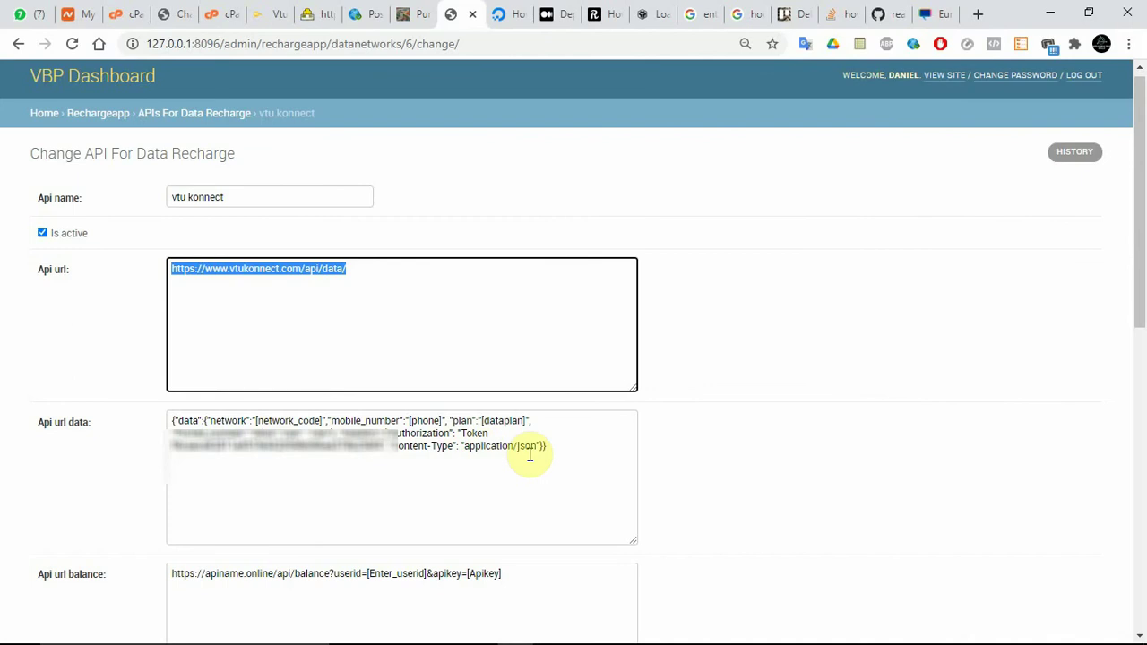
- Copy the record's whole Api url data JSON, including its API token, into Notepad below the example request
click(558, 448)
drag(558, 448, 170, 413)
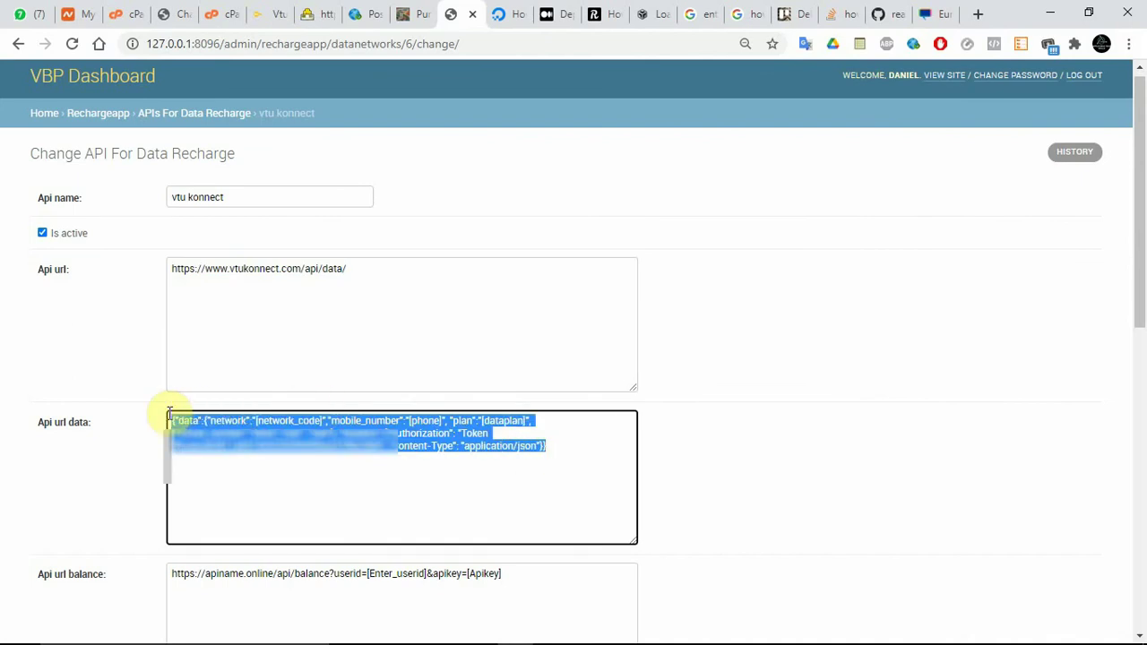
mouse_move(607, 644)
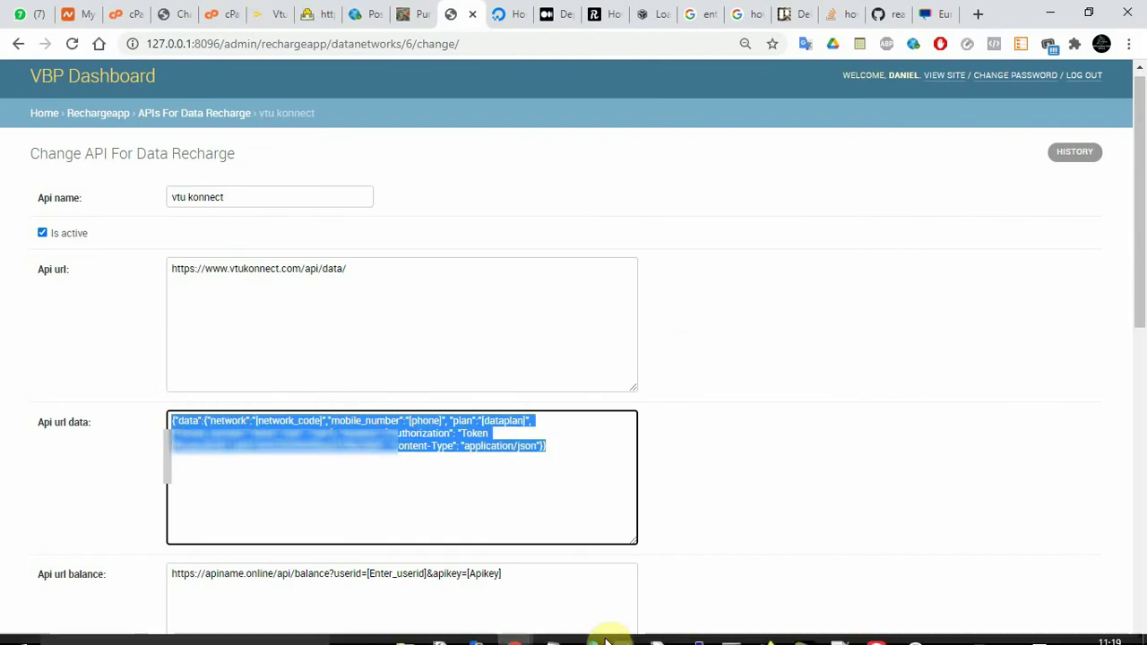
mouse_move(550, 625)
click(913, 568)
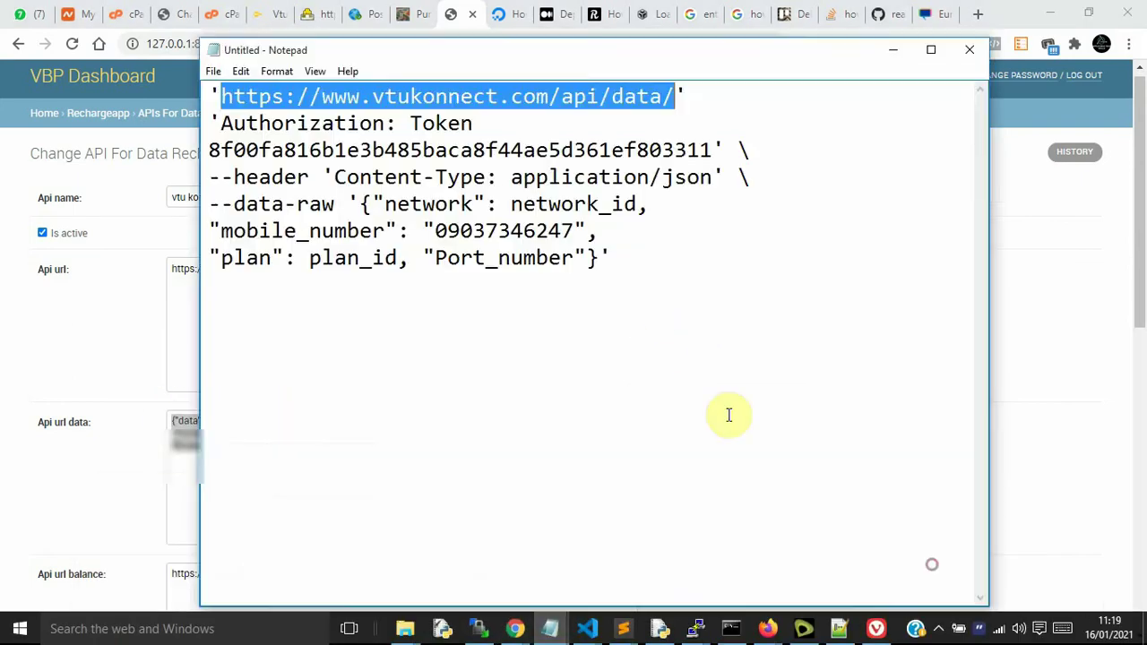
click(650, 307)
key(Return)
key(ctrl+v)
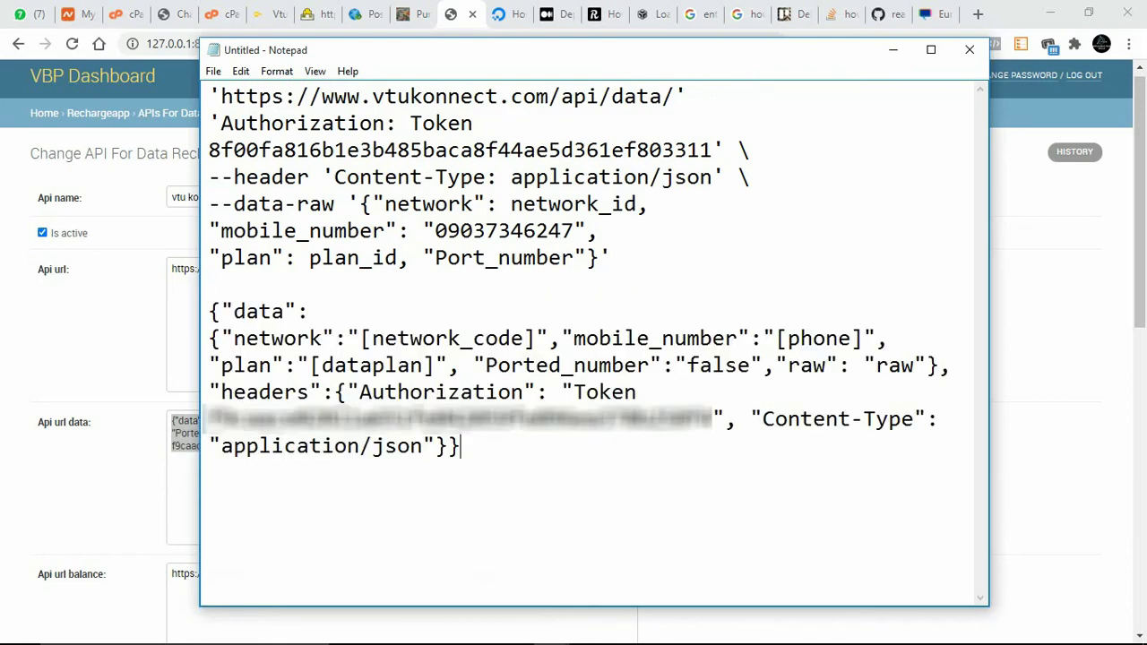
- Examine the network, dataplan, Ported_number, raw and authorization token parts of the pasted Api url data JSON
drag(211, 311, 647, 343)
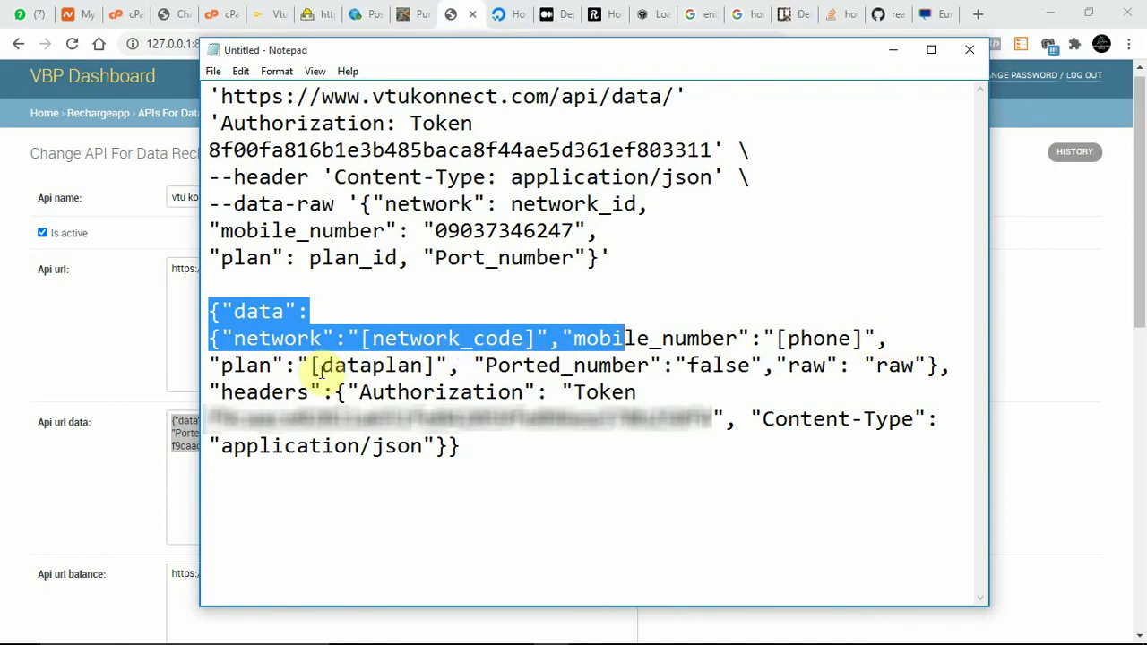
drag(311, 366, 424, 366)
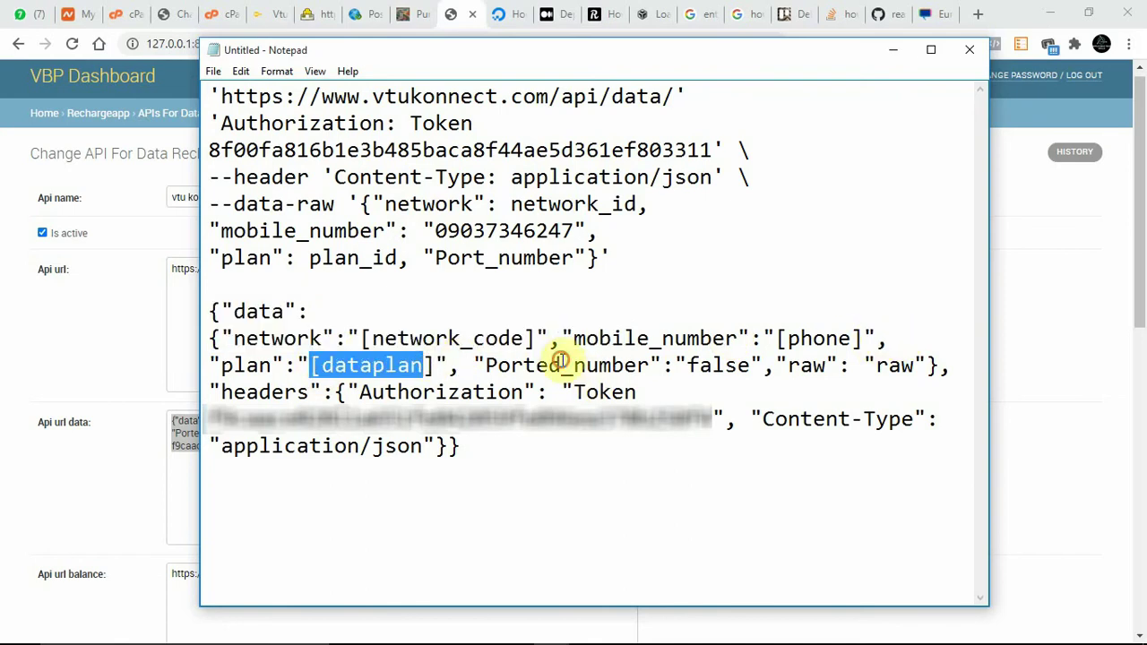
drag(651, 365, 487, 366)
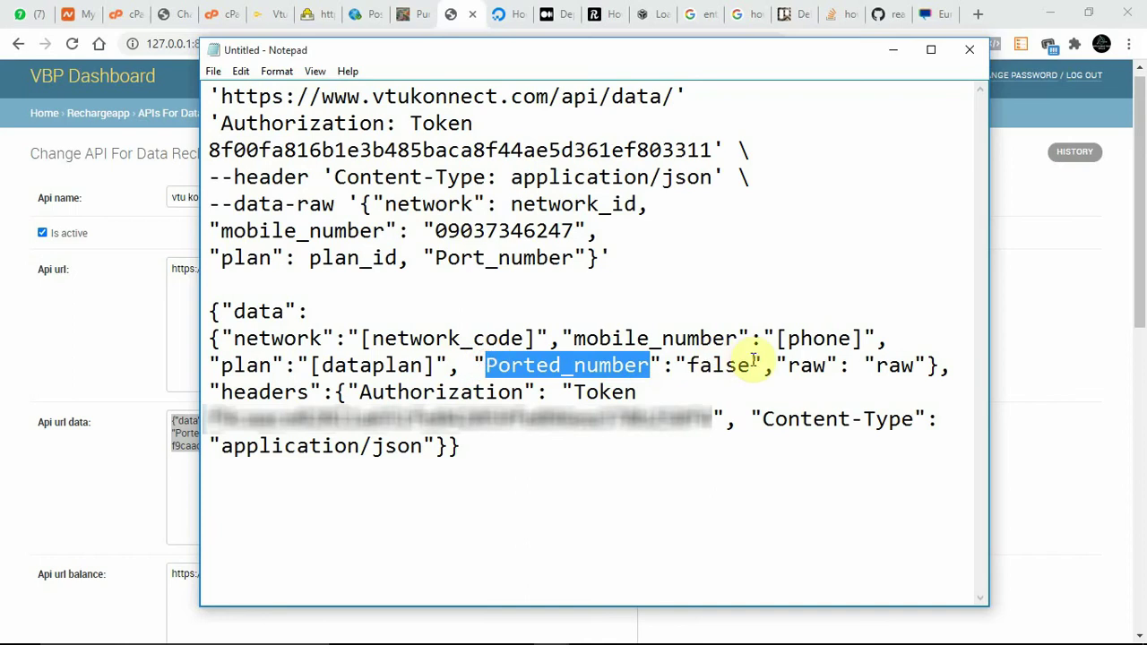
drag(762, 366, 477, 365)
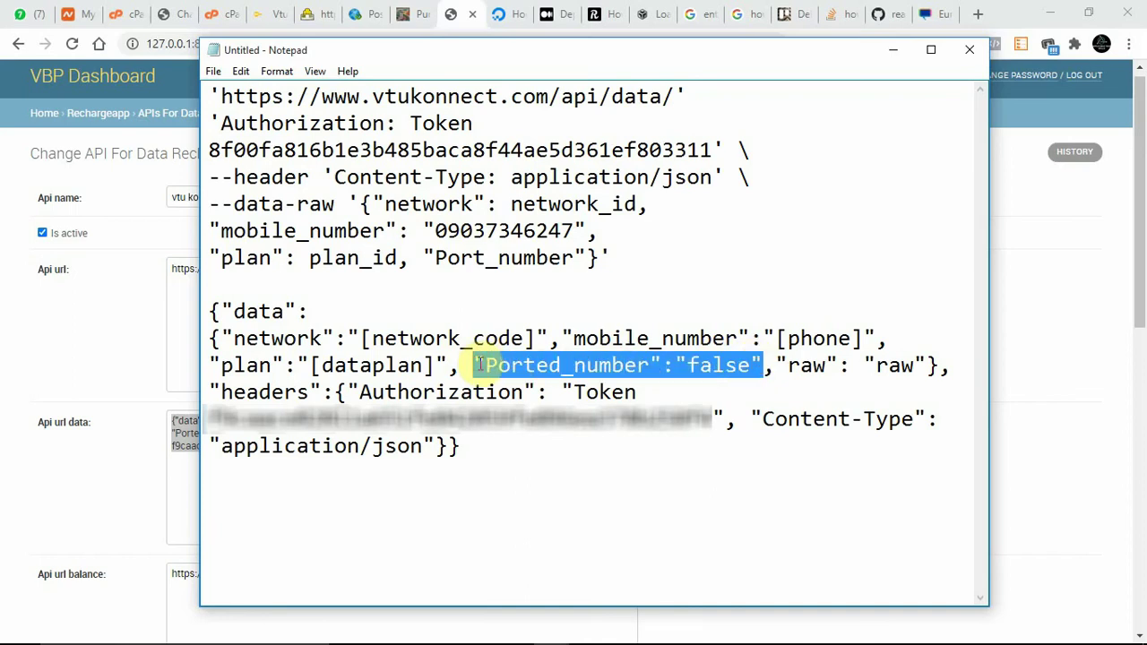
drag(776, 366, 928, 369)
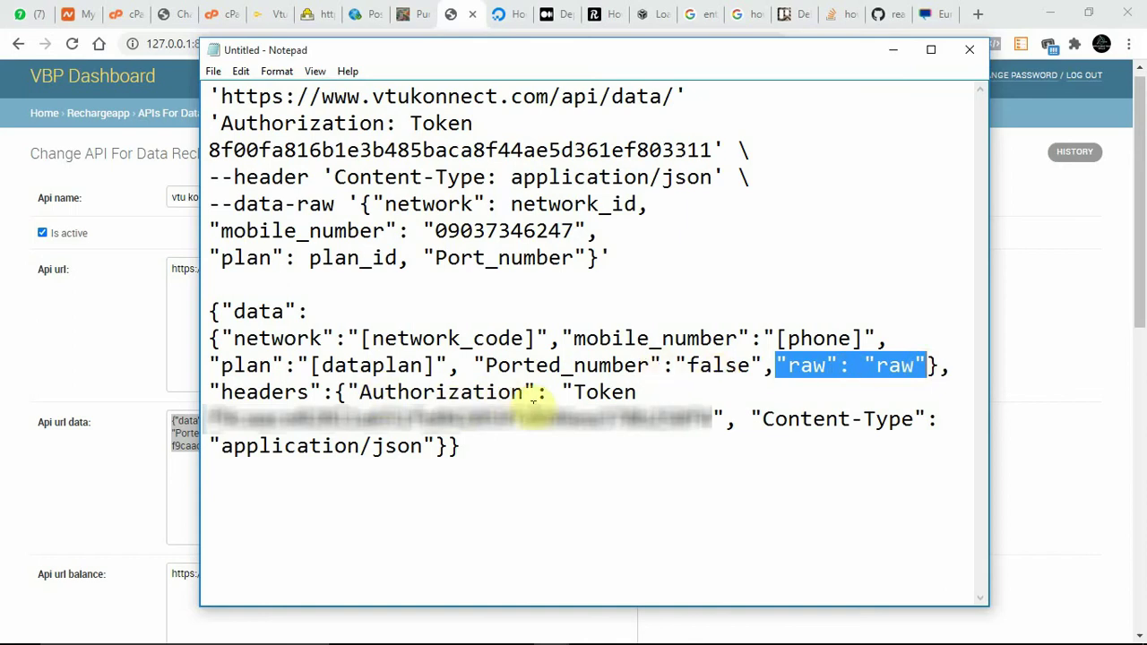
double_click(708, 417)
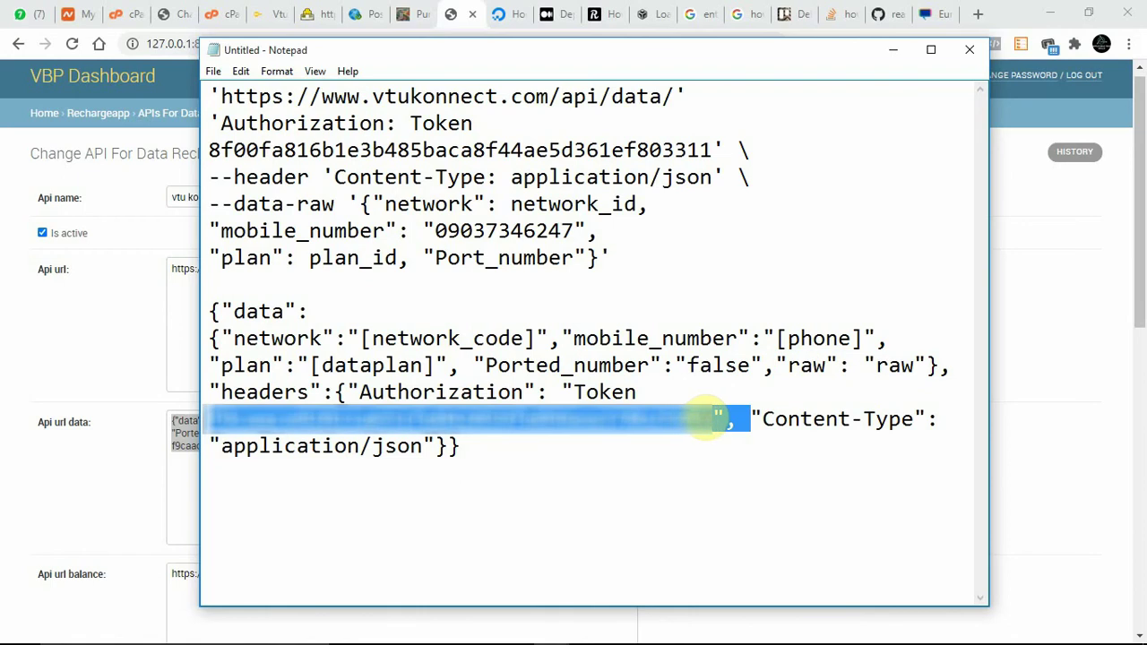
- Replace the token value in the Authorization header of the pasted Api url data JSON with the placeholder APIKEY
drag(717, 417, 206, 419)
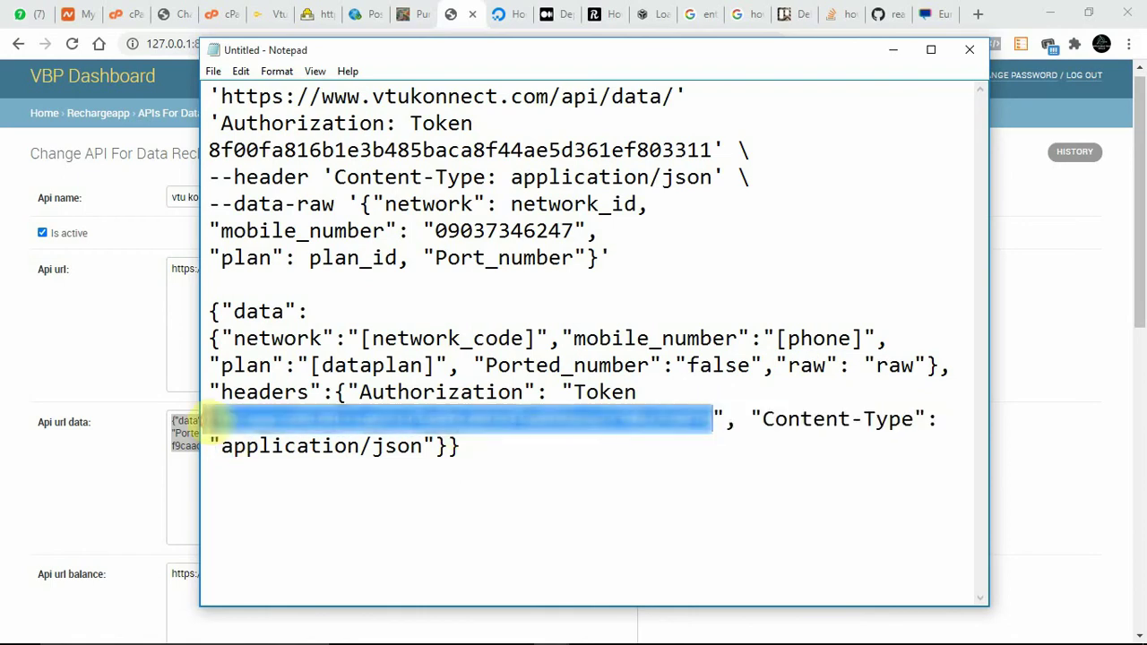
key(BackSpace)
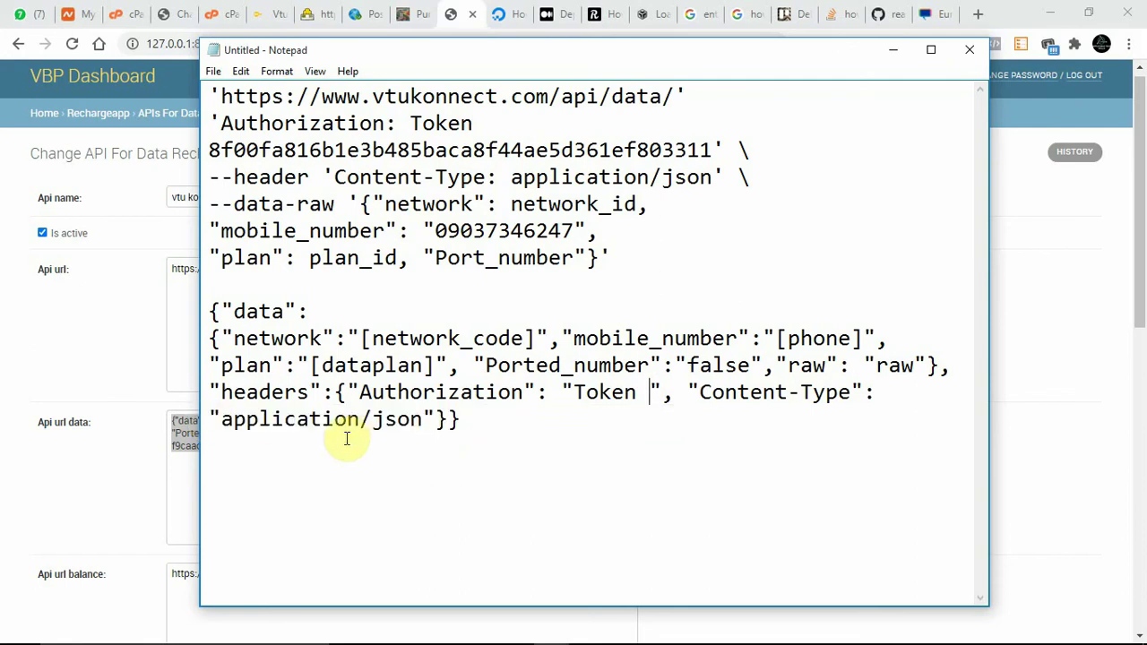
click(647, 393)
text(APIK)
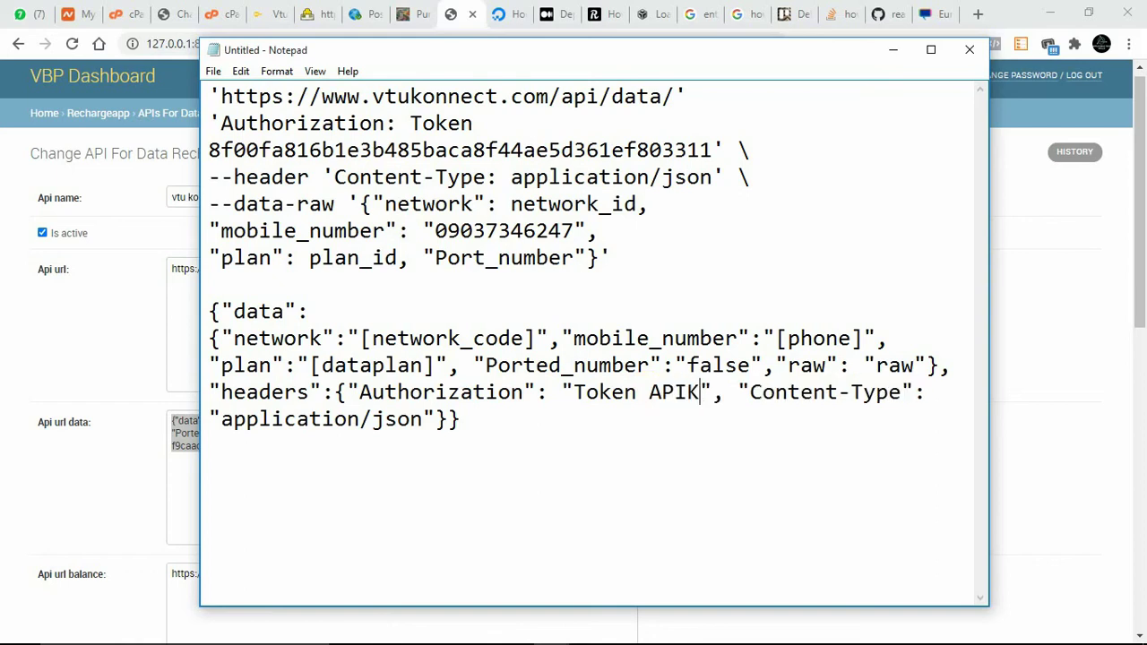
text(YE)
key(BackSpace)
key(BackSpace)
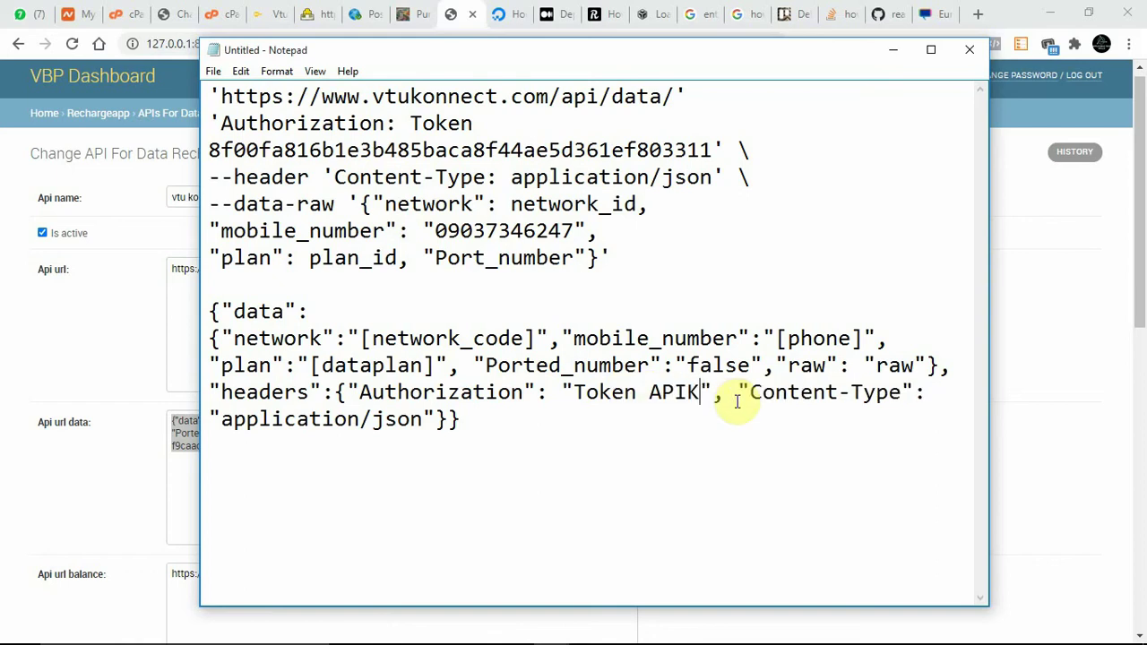
text(EY)
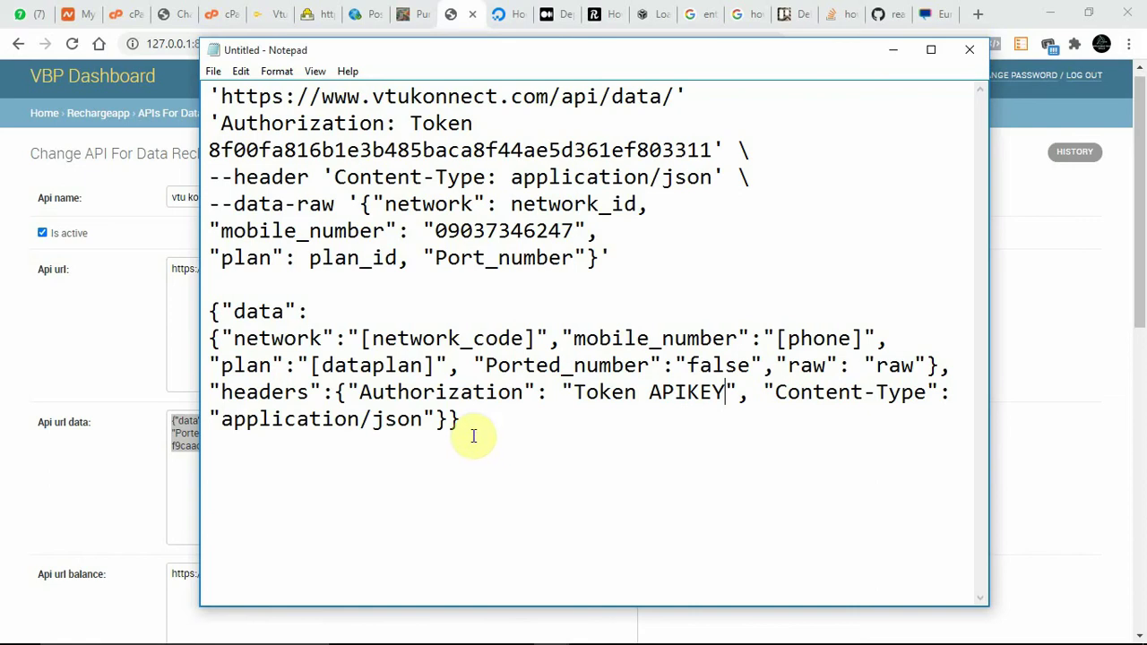
- Review the edited Api url data JSON in Notepad and add blank lines beneath it
drag(438, 418, 348, 419)
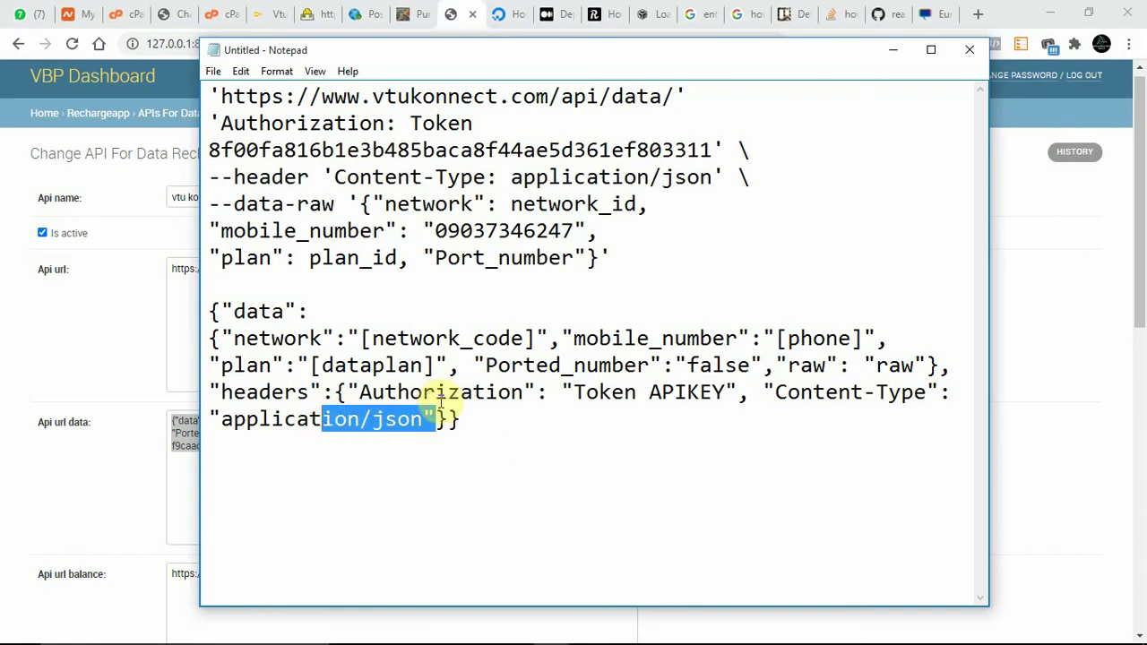
drag(479, 417, 212, 312)
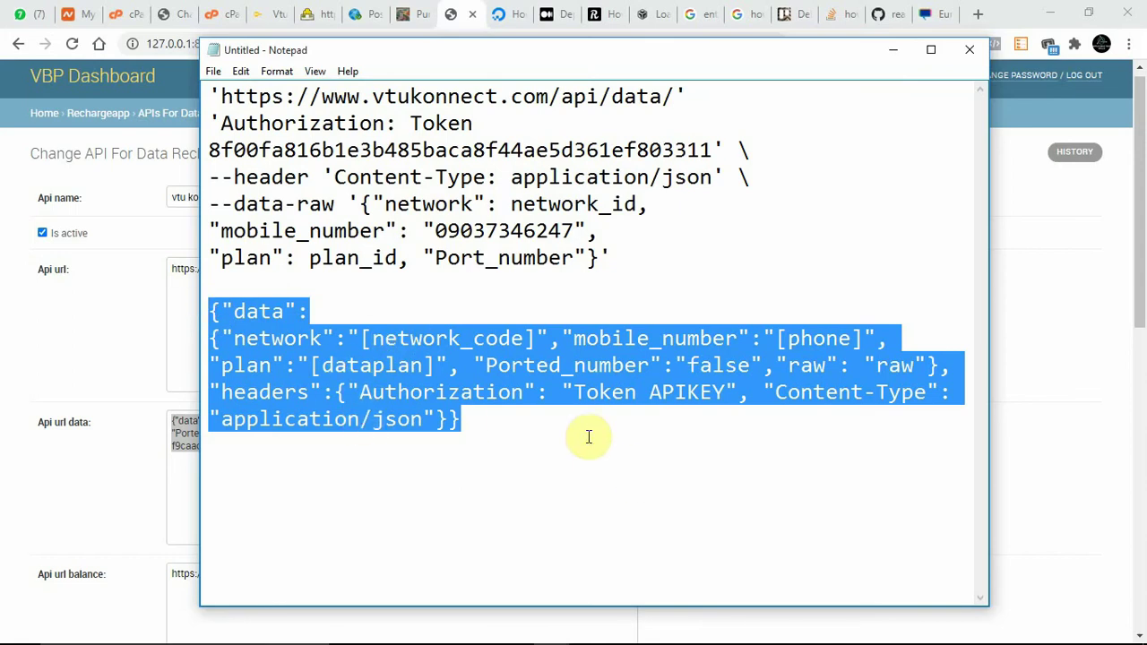
click(647, 433)
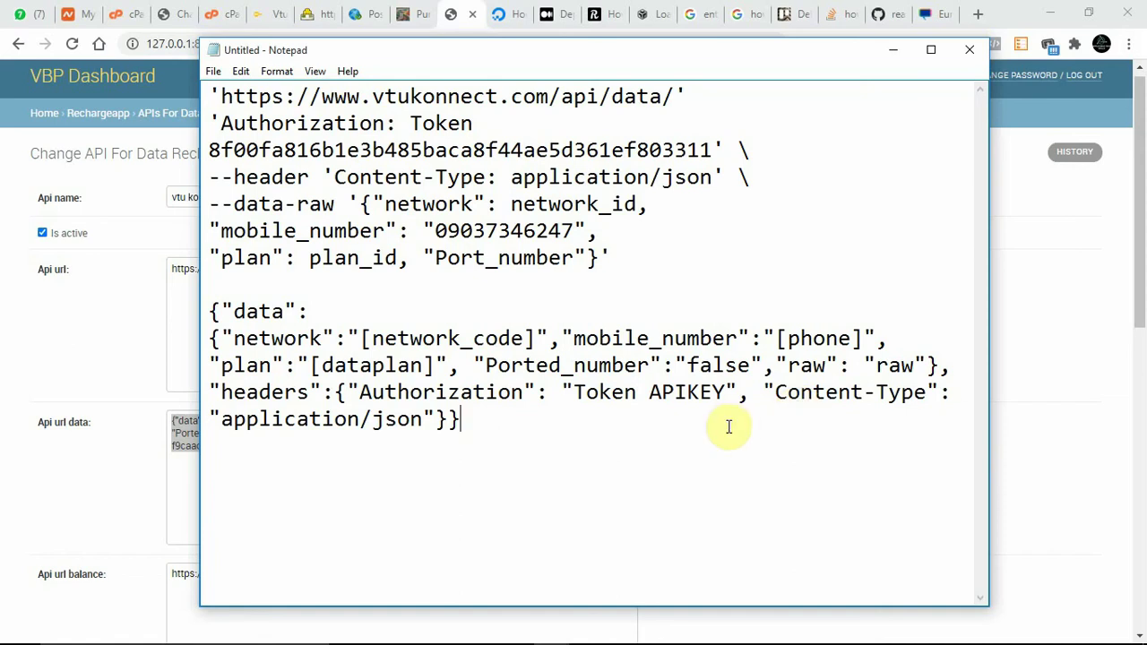
key(Return)
key(Return)
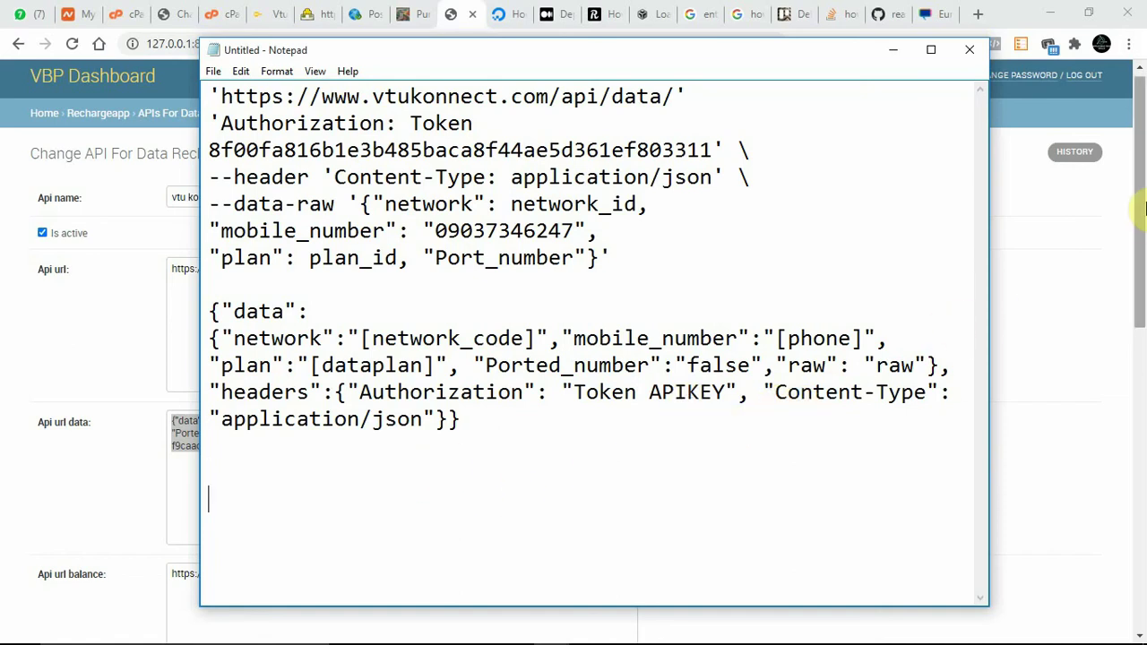
drag(1142, 186, 1127, 615)
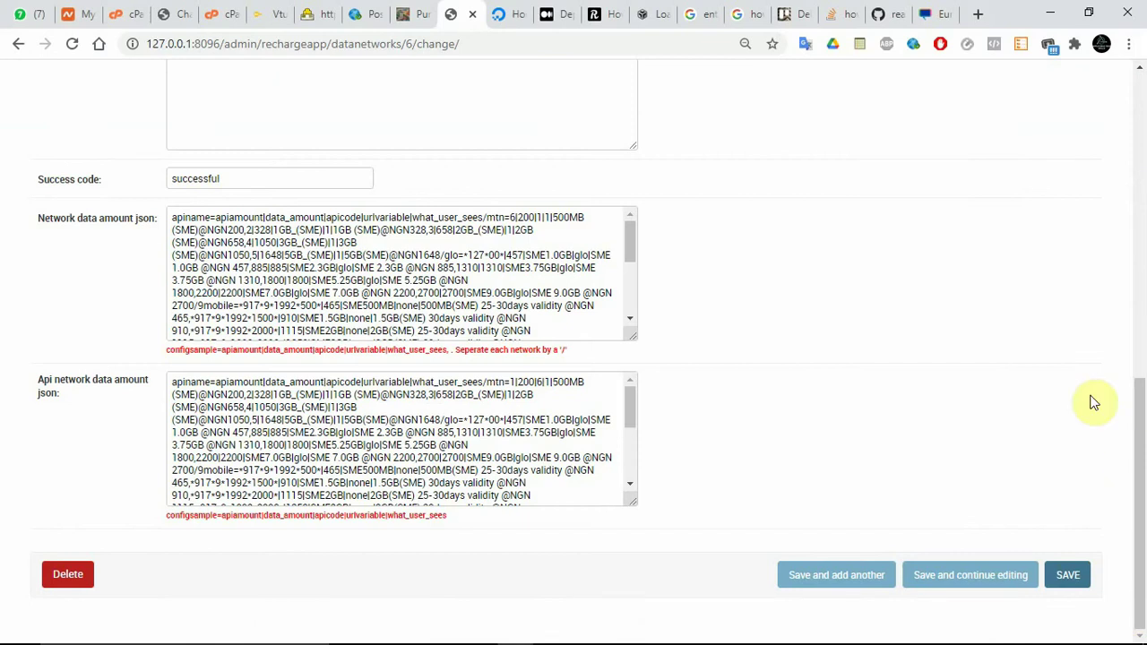
drag(484, 218, 245, 231)
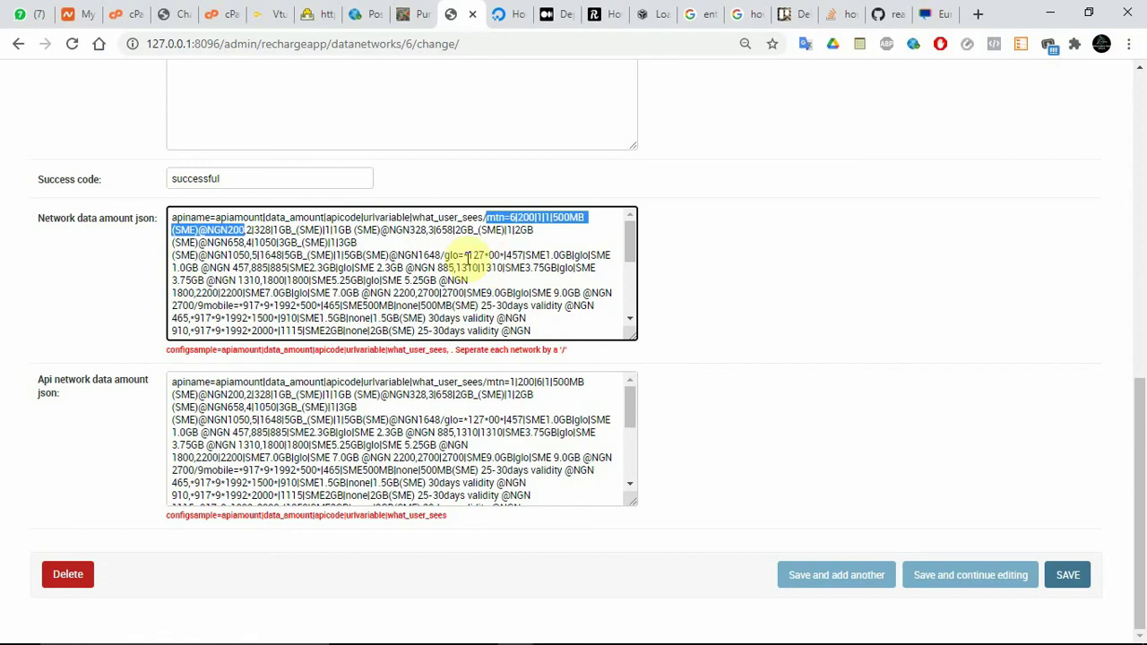
click(445, 255)
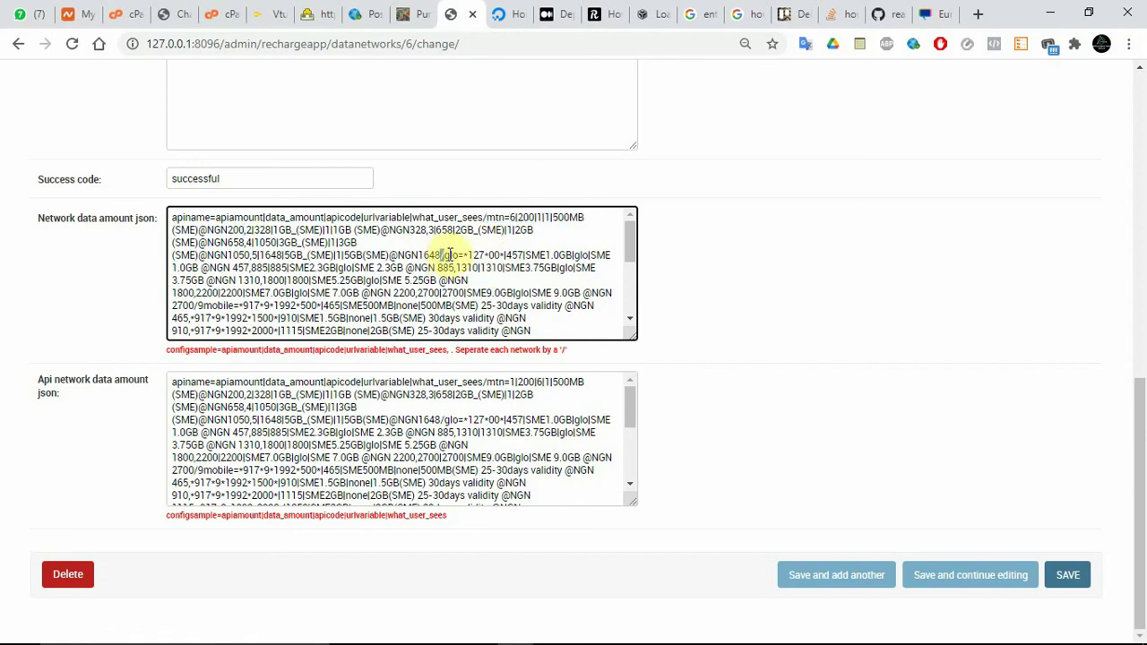
click(444, 253)
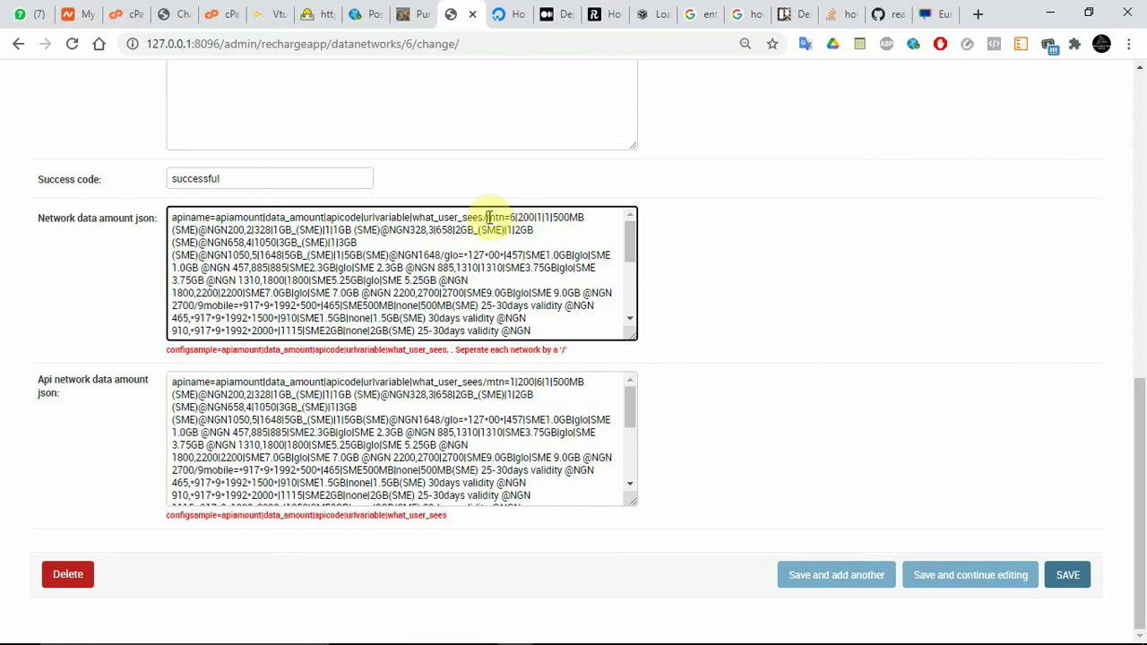
drag(486, 218, 248, 230)
key(ctrl+c)
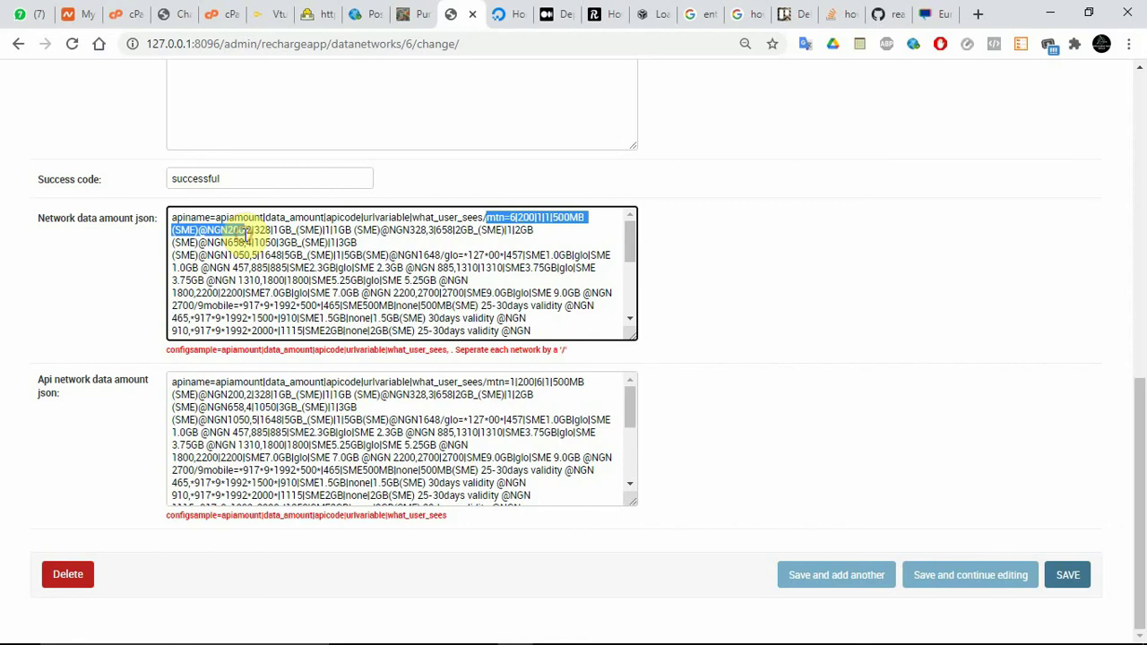
mouse_move(560, 632)
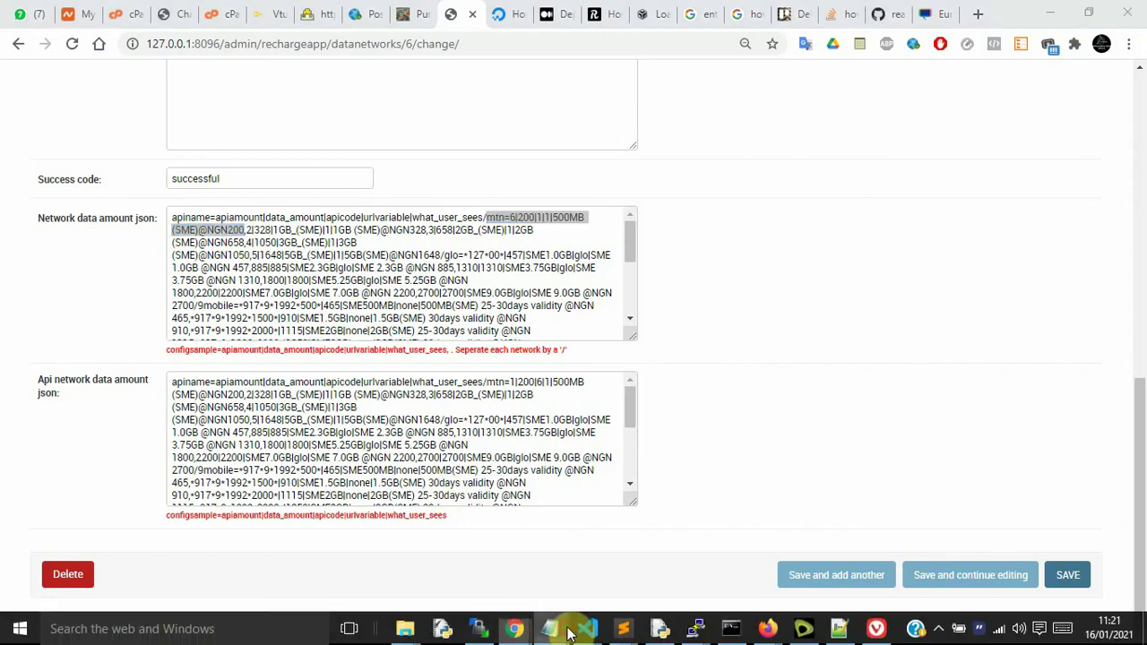
click(883, 578)
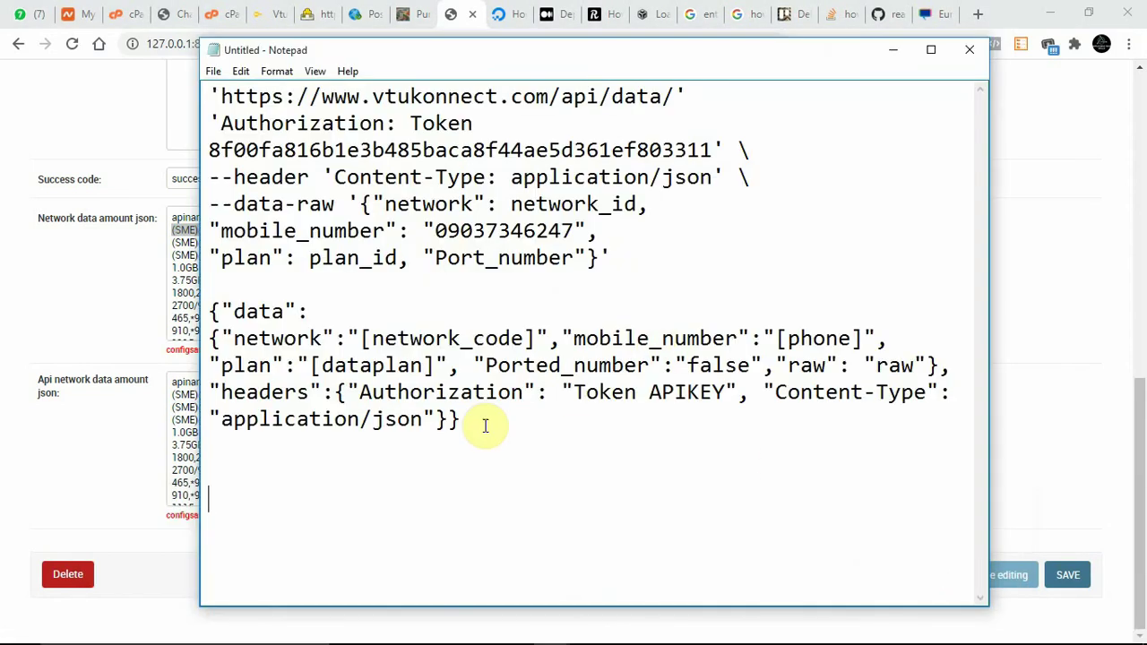
key(ctrl+v)
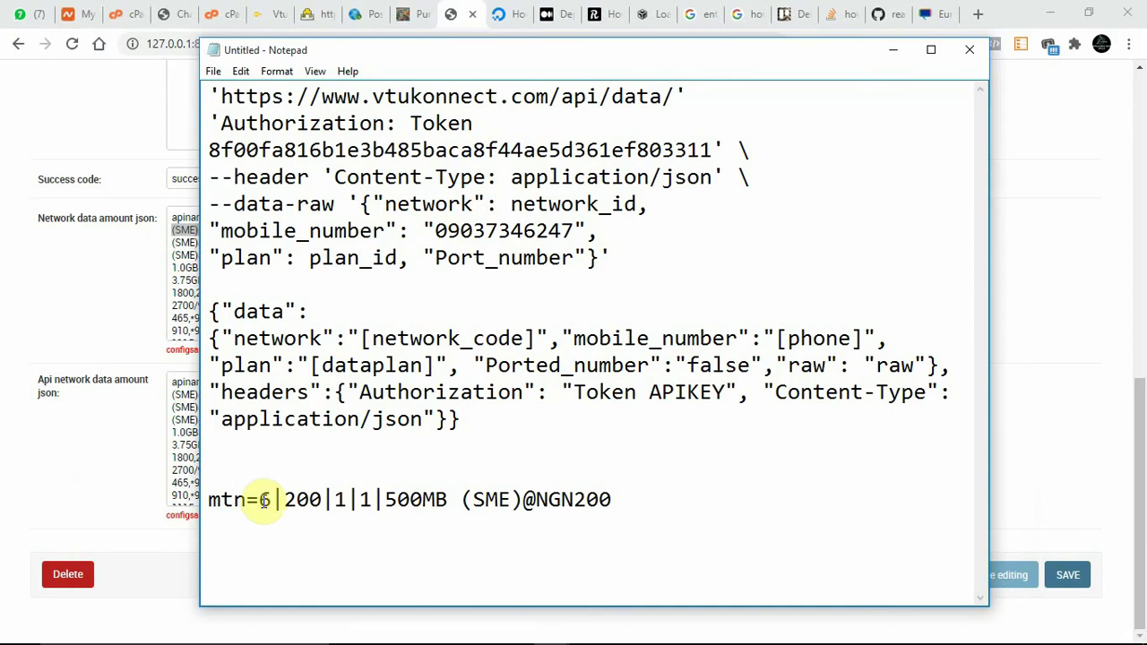
- Copy the format string "apiname=apiamount|data_amount|apicode|urlvariable|what_user_sees" from Network data amount json into Notepad above the MTN entry
click(179, 215)
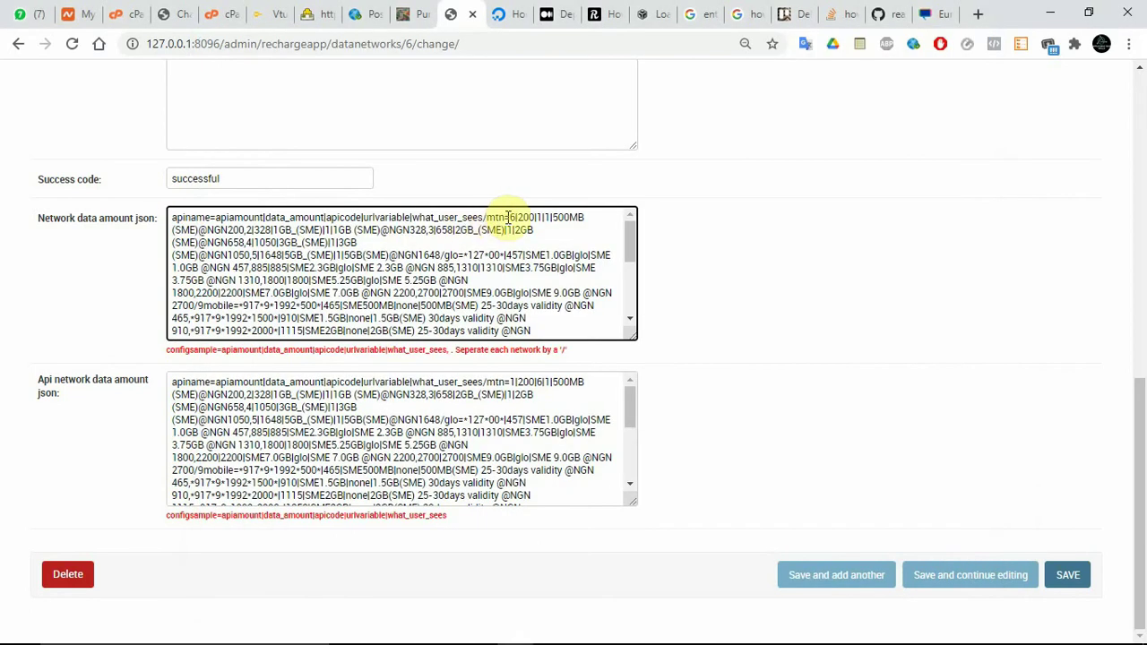
drag(485, 217, 169, 217)
key(ctrl+c)
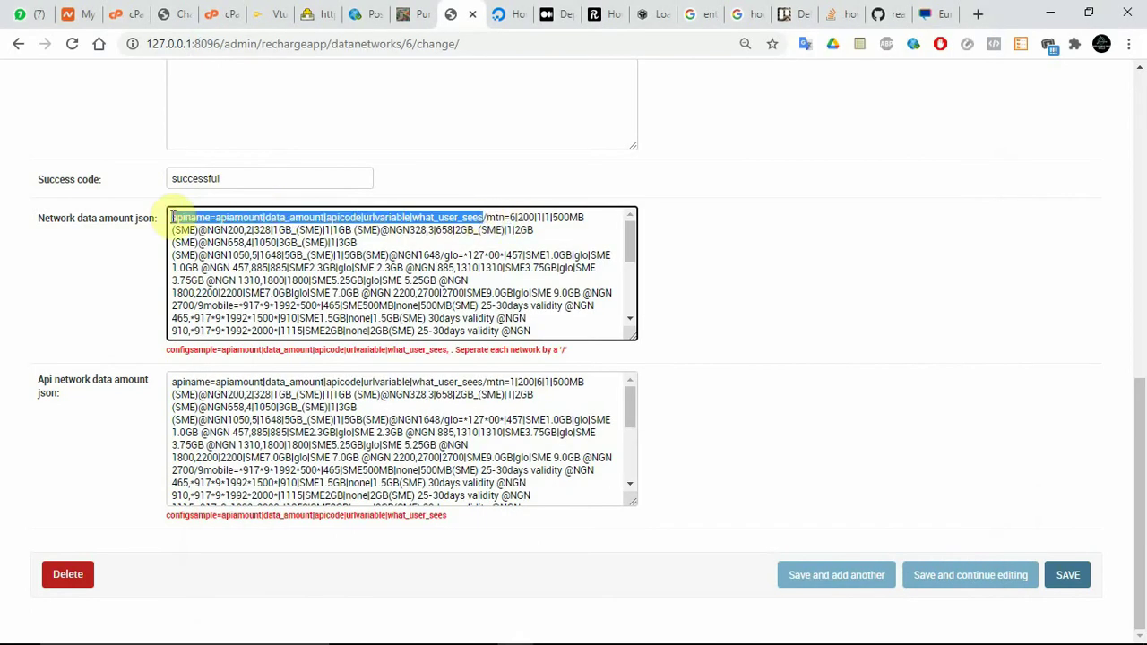
mouse_move(520, 625)
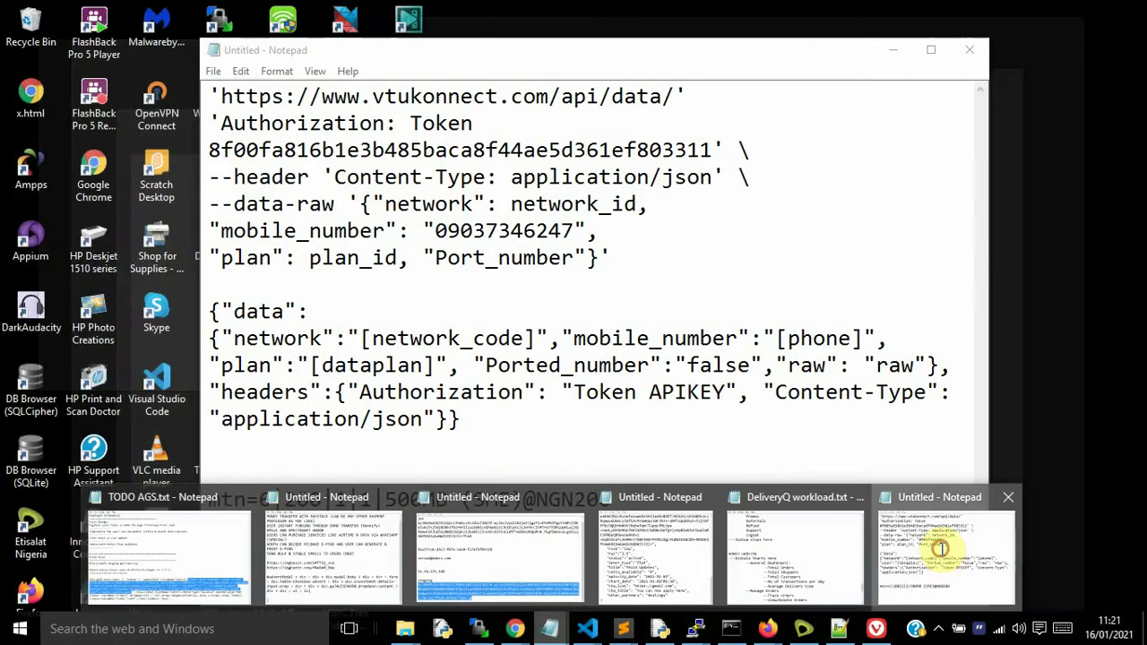
click(940, 546)
click(332, 468)
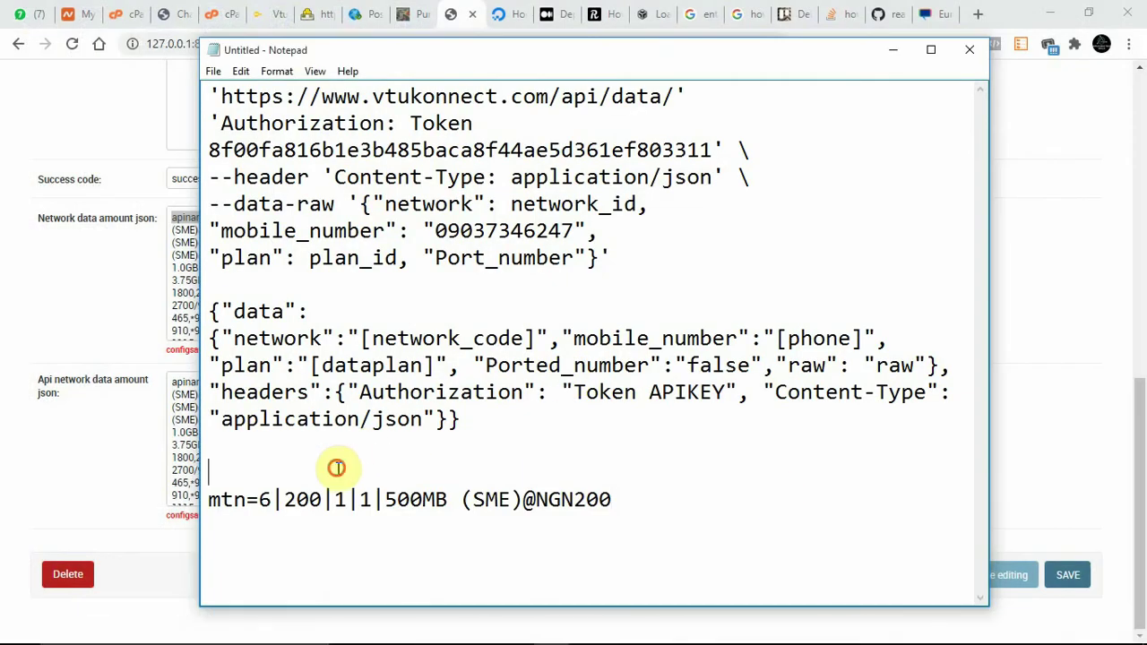
key(ctrl+v)
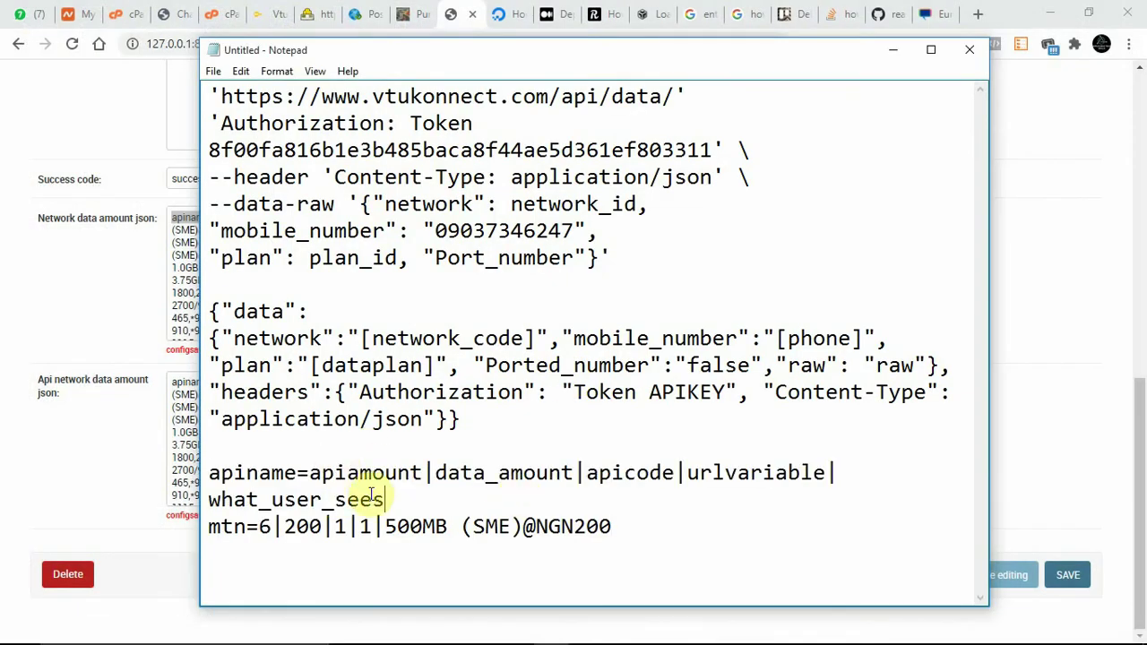
- Compare the what_user_sees and apiamount fields of the format string with the values 6 and 200 in the MTN entry
drag(385, 499, 207, 503)
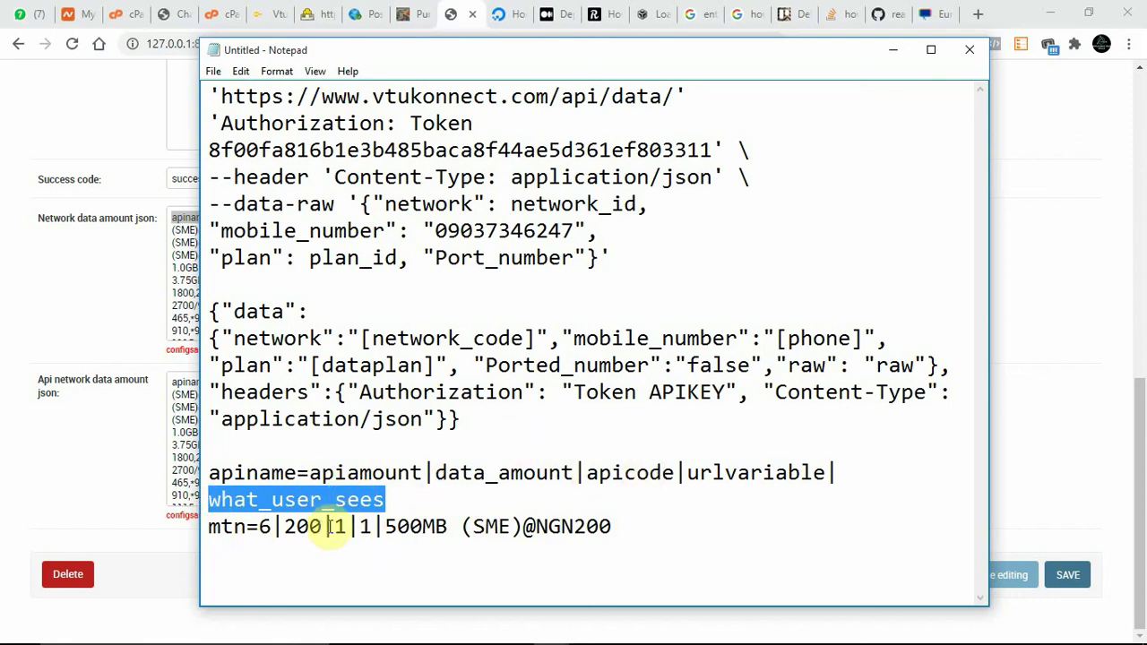
drag(421, 471, 316, 469)
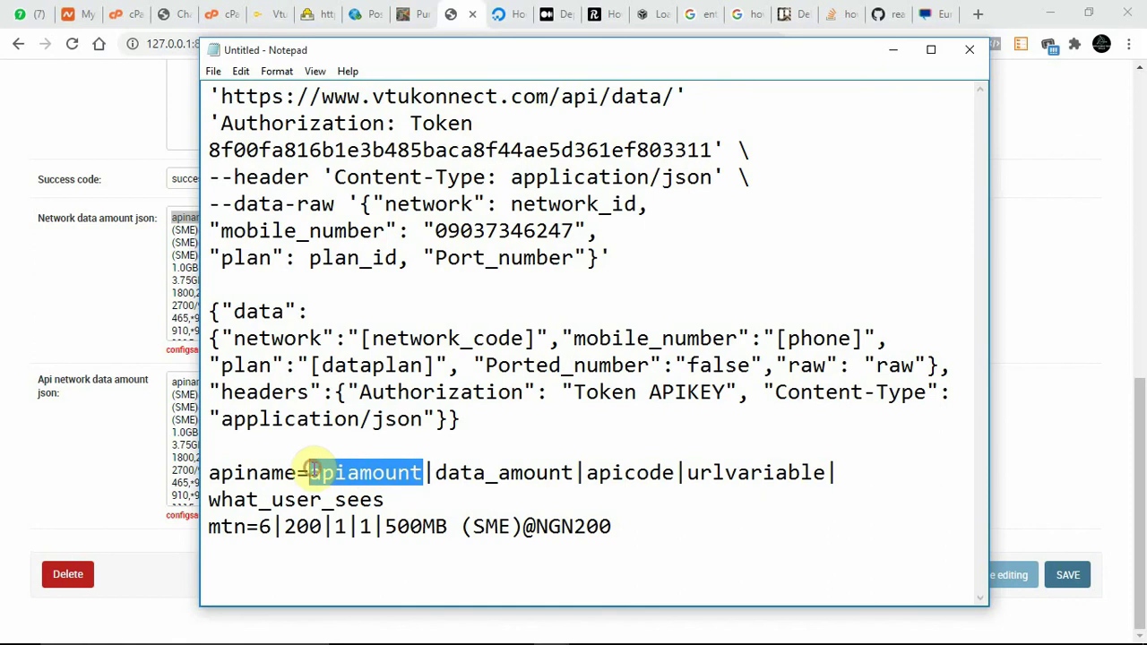
click(267, 528)
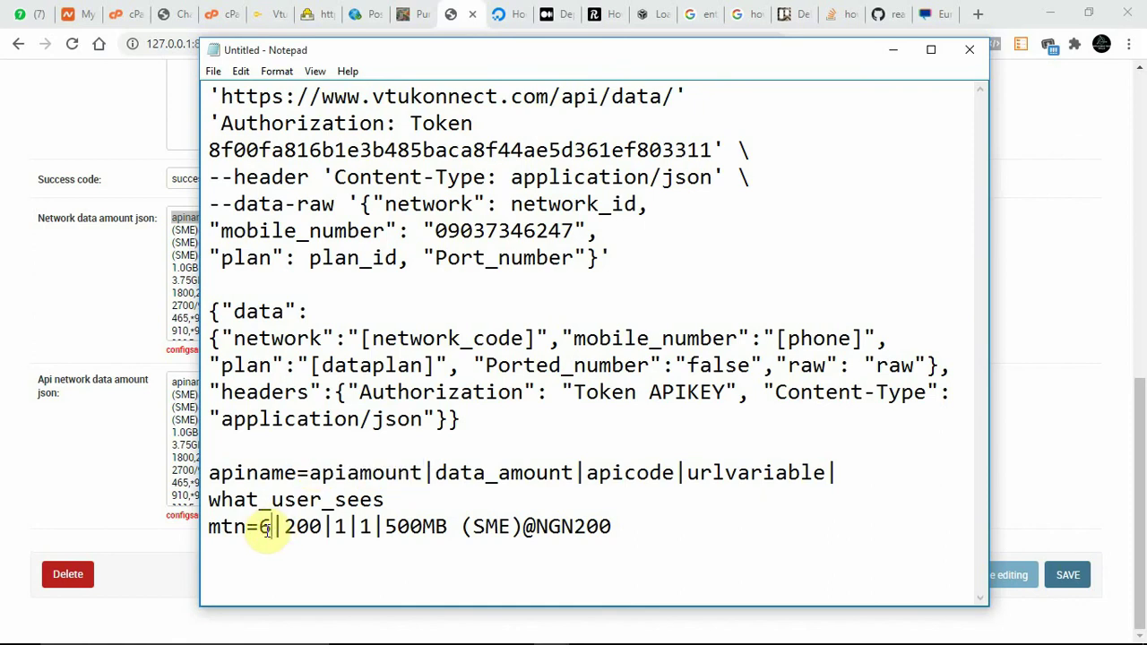
double_click(267, 528)
click(267, 529)
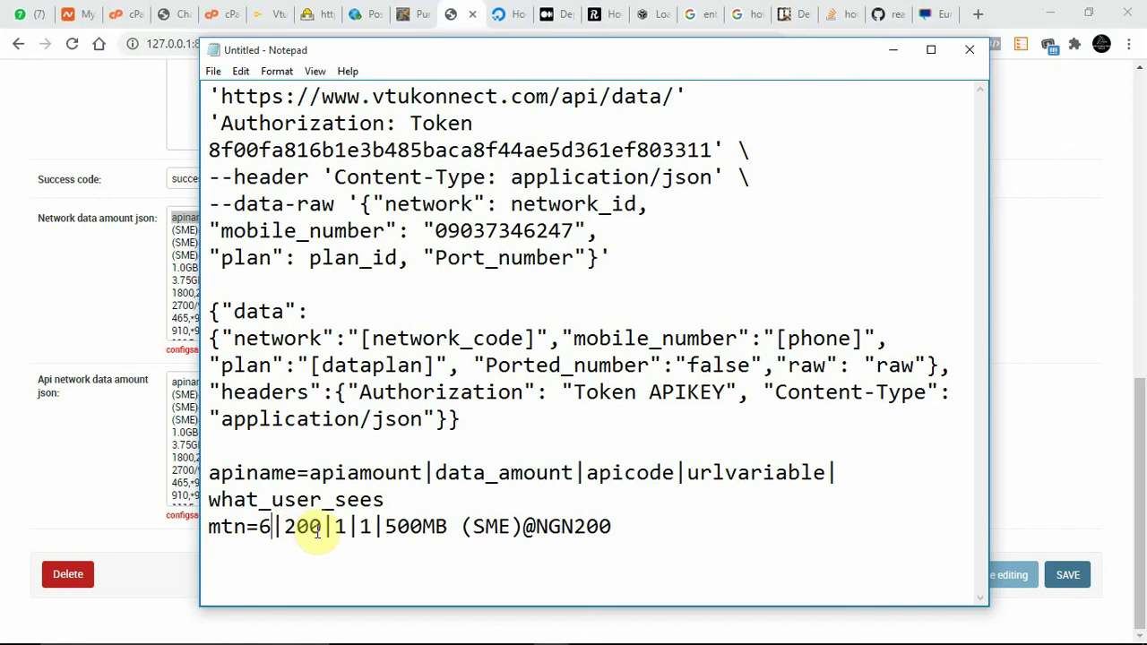
drag(317, 531, 289, 528)
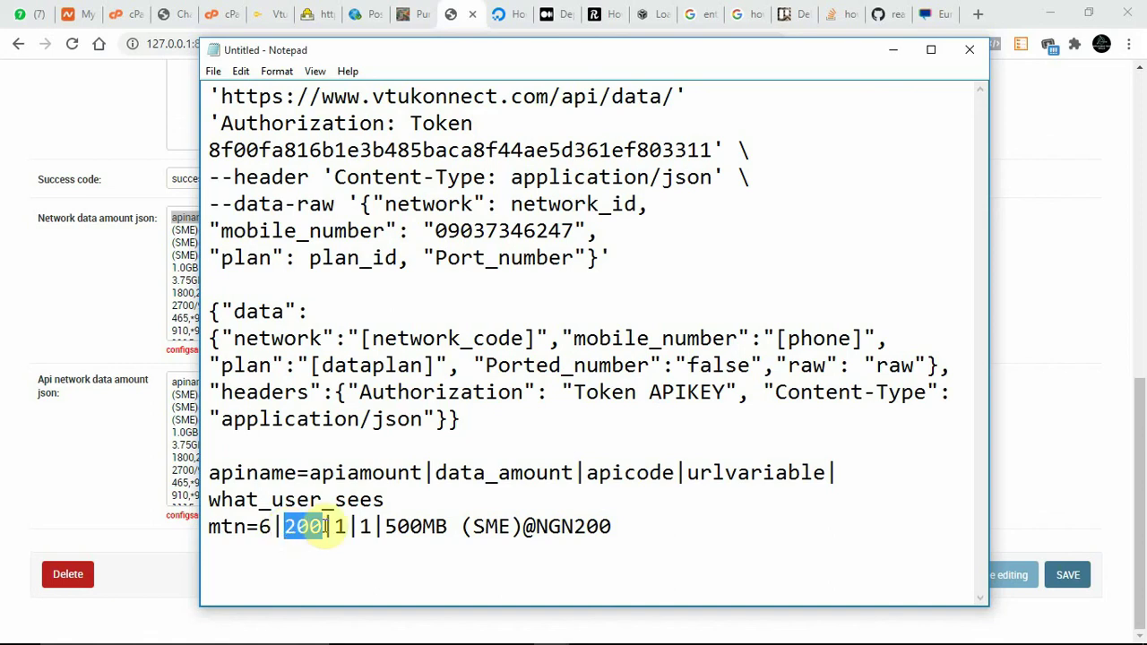
double_click(342, 527)
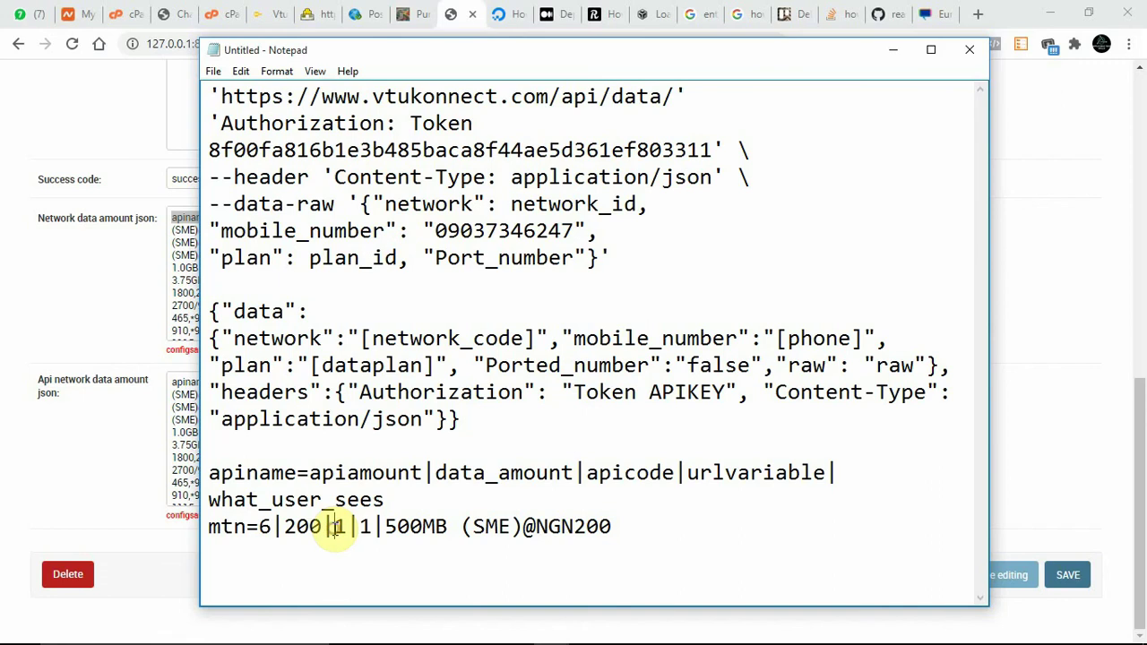
double_click(335, 527)
double_click(340, 528)
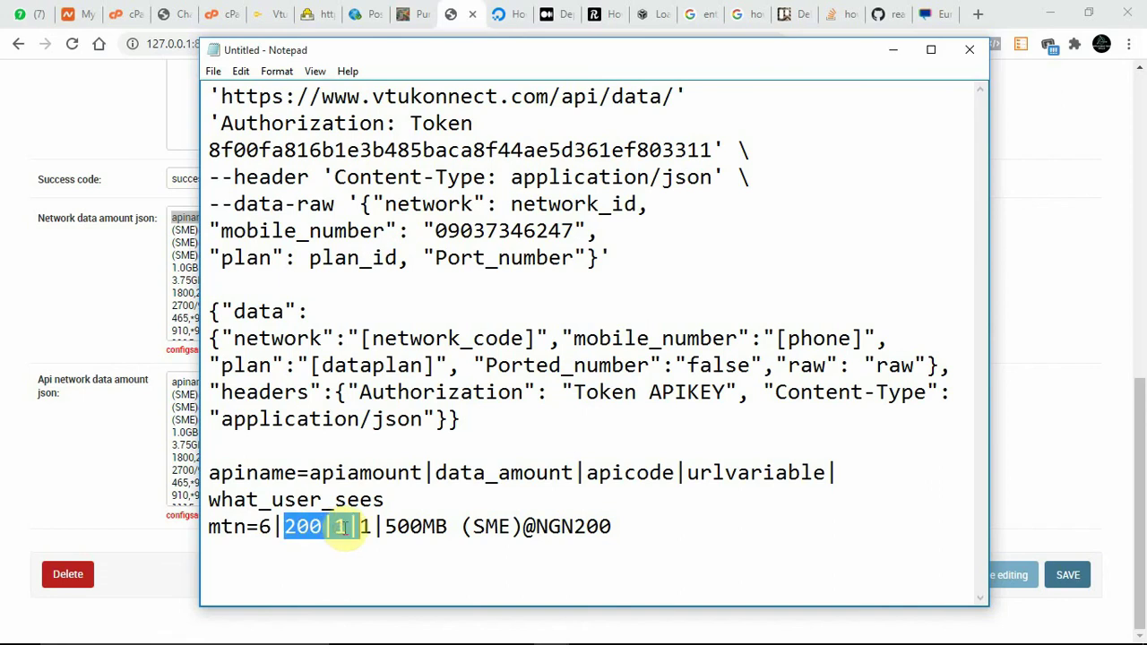
click(340, 528)
double_click(340, 528)
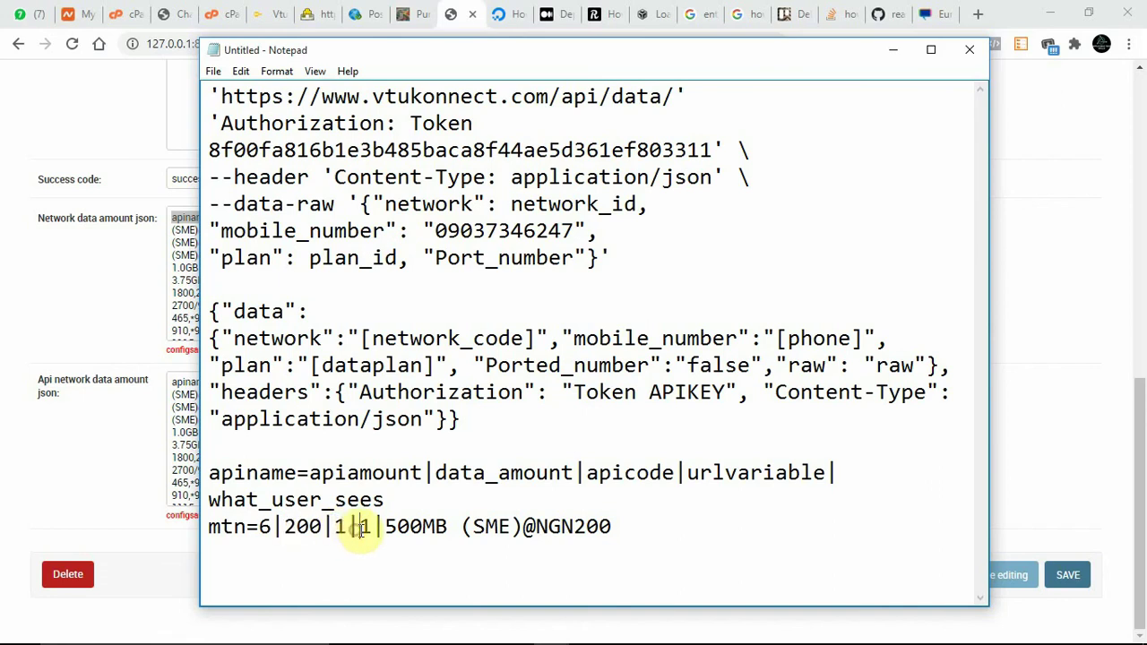
click(385, 528)
drag(385, 529, 615, 535)
double_click(699, 472)
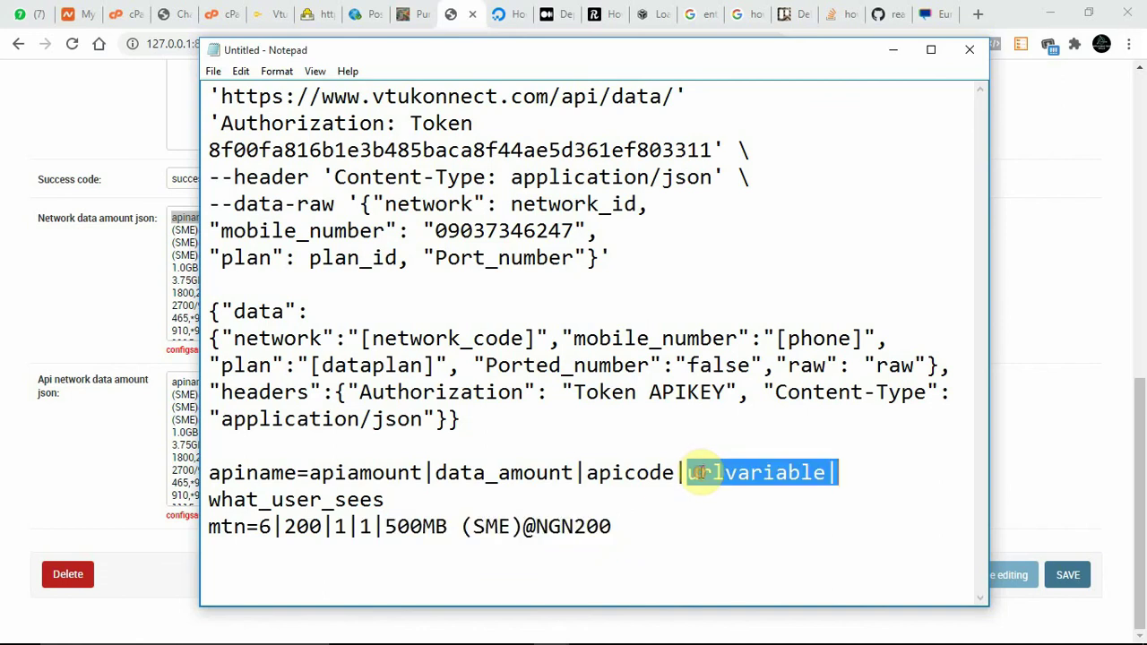
click(809, 472)
drag(825, 472, 694, 475)
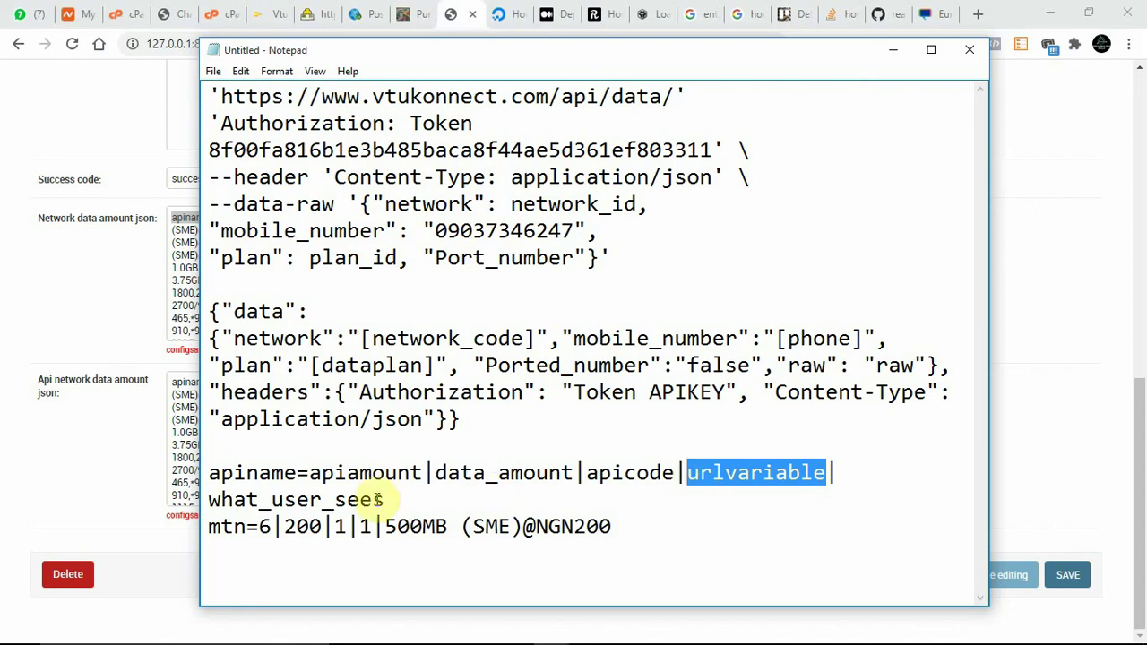
- Check the MTN entry's plan value 6 against the Data IDs in the price list on the VTUKONNECT documentation page in the browser
click(272, 527)
drag(274, 526, 258, 528)
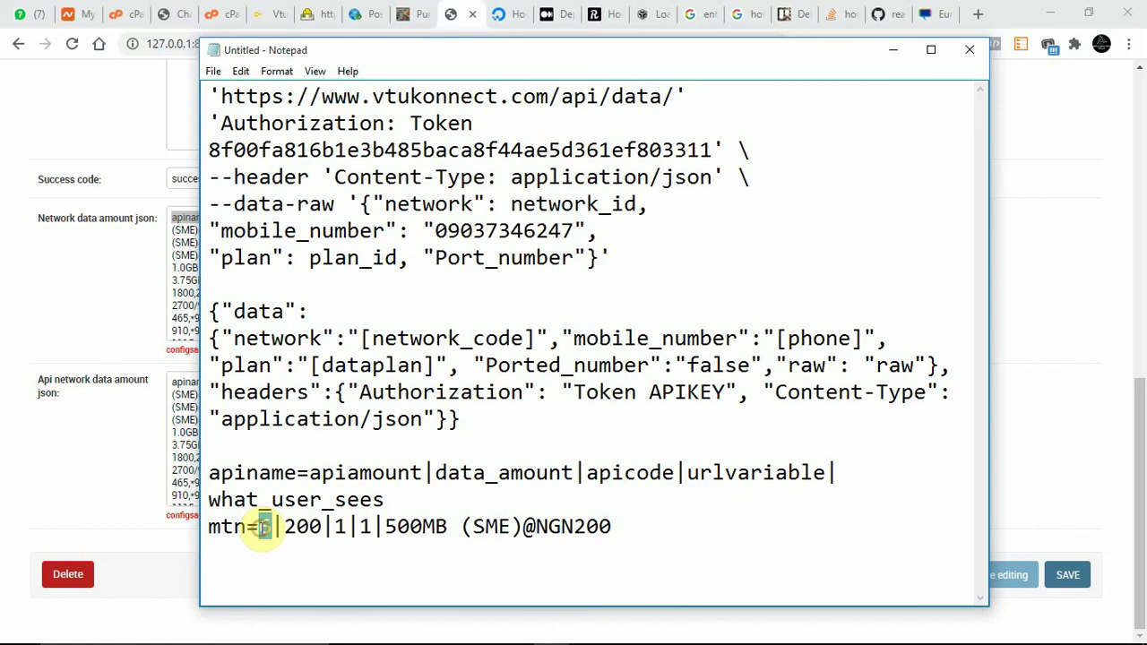
click(272, 9)
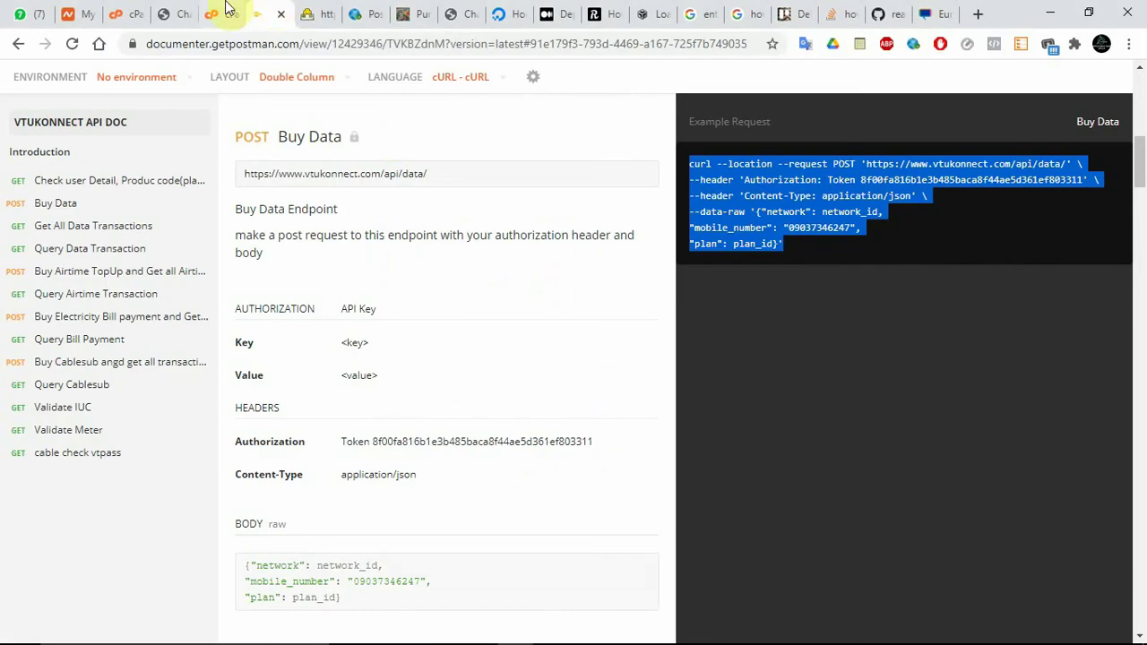
click(309, 10)
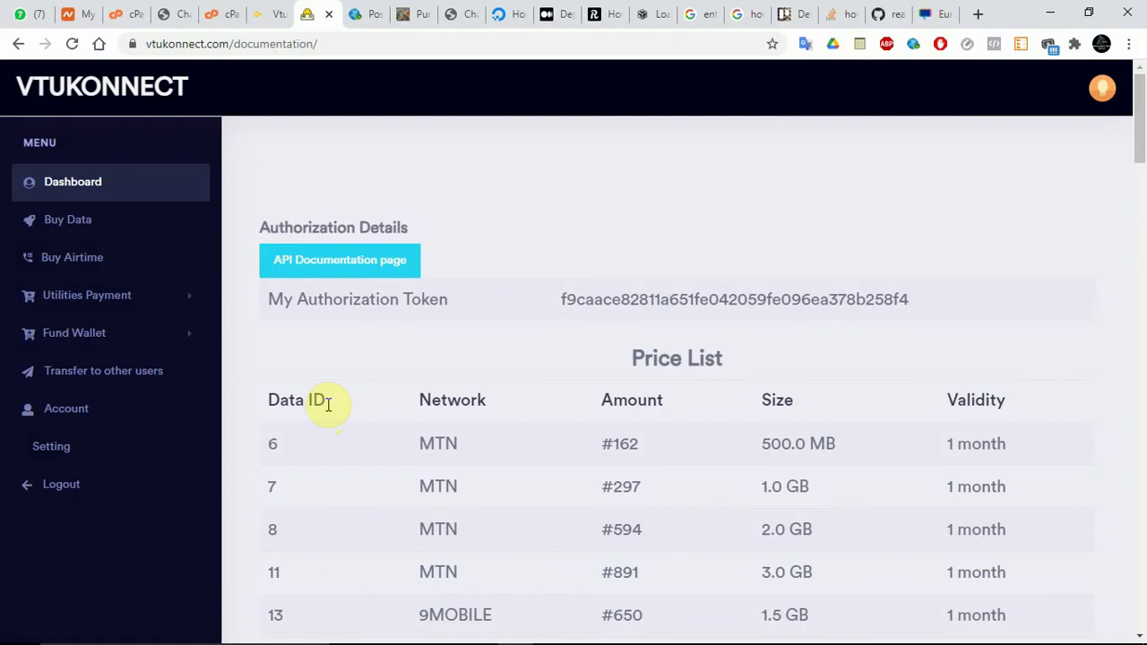
- Compare Data ID 6 of the MTN 500 MB plan in the price list with the MTN entry's first value in Notepad
drag(327, 403, 269, 403)
click(278, 447)
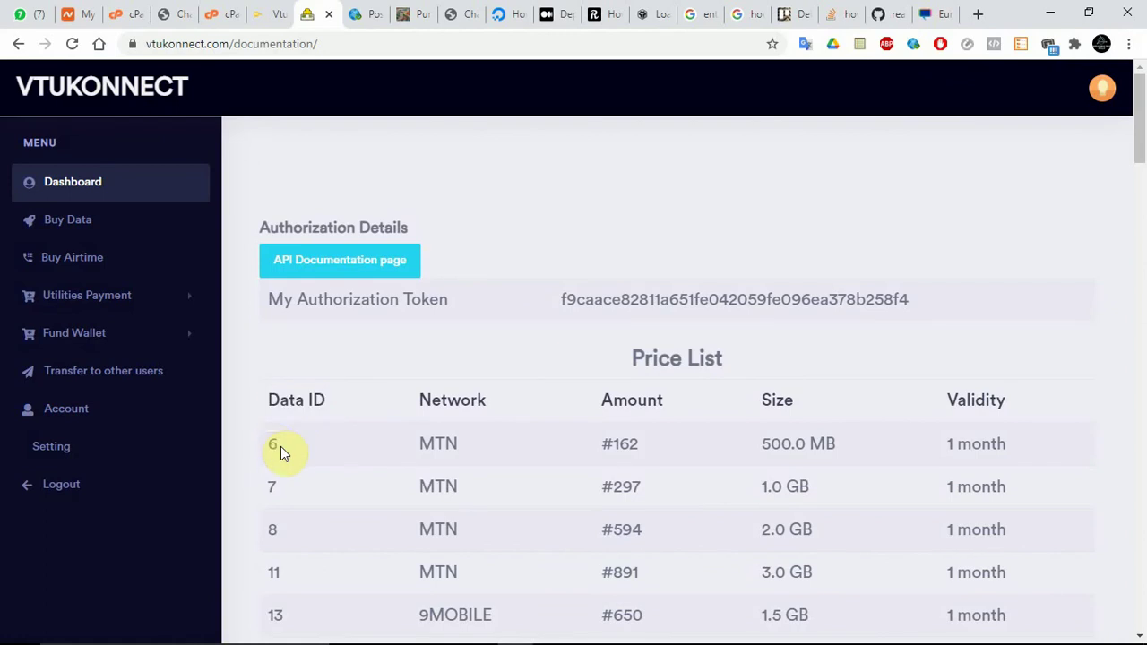
drag(278, 447, 272, 444)
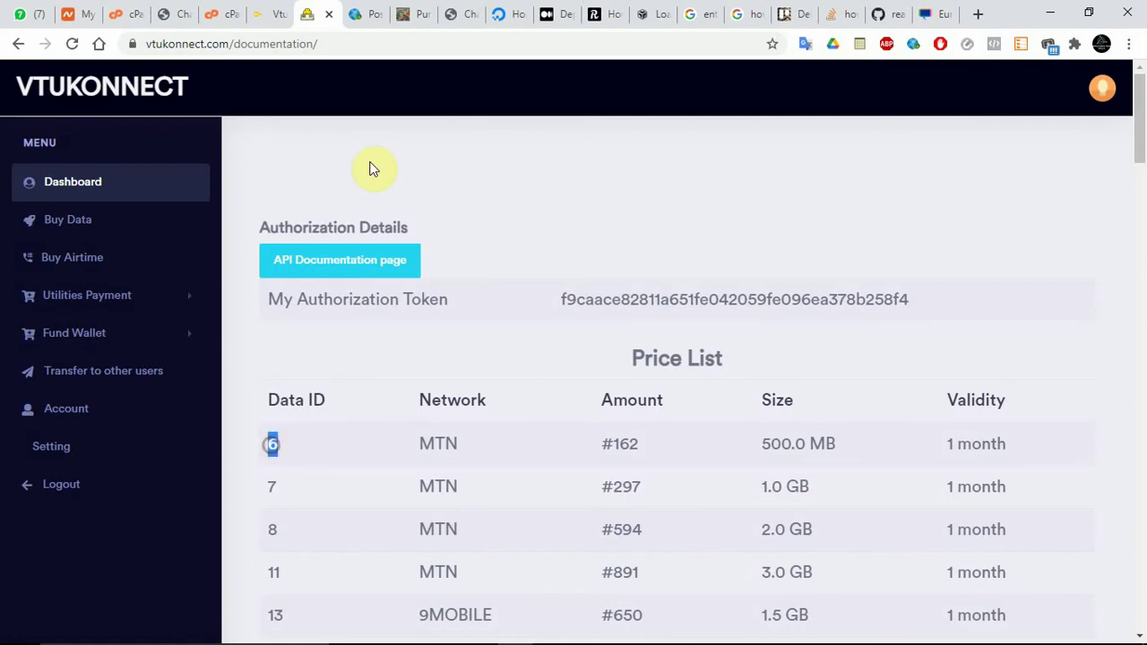
click(462, 13)
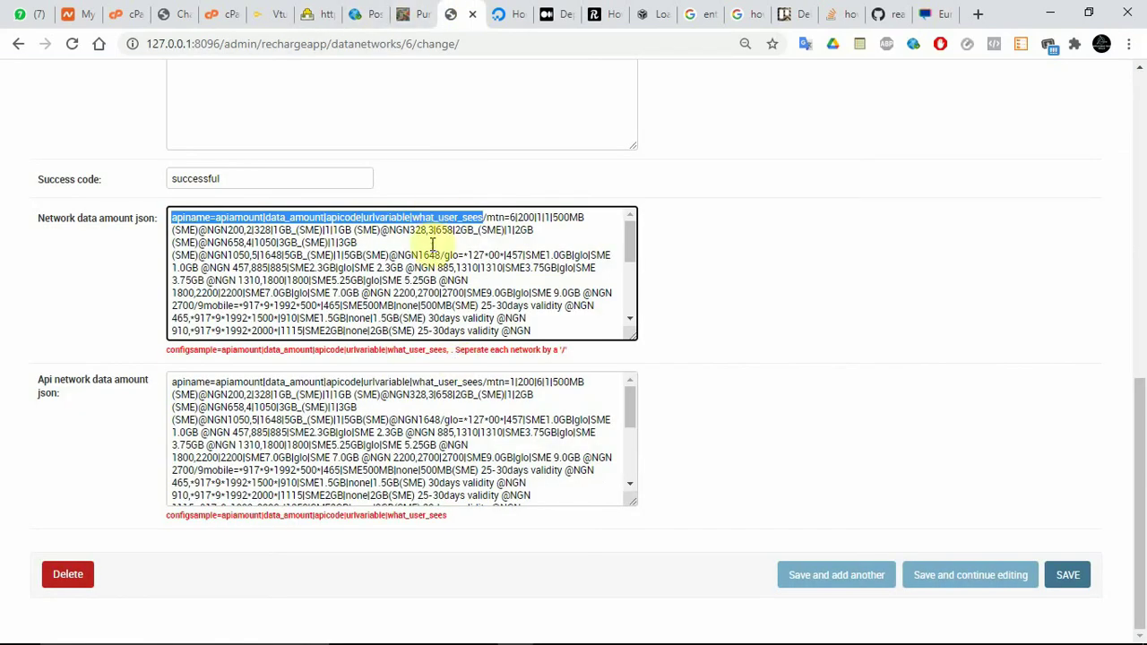
click(549, 628)
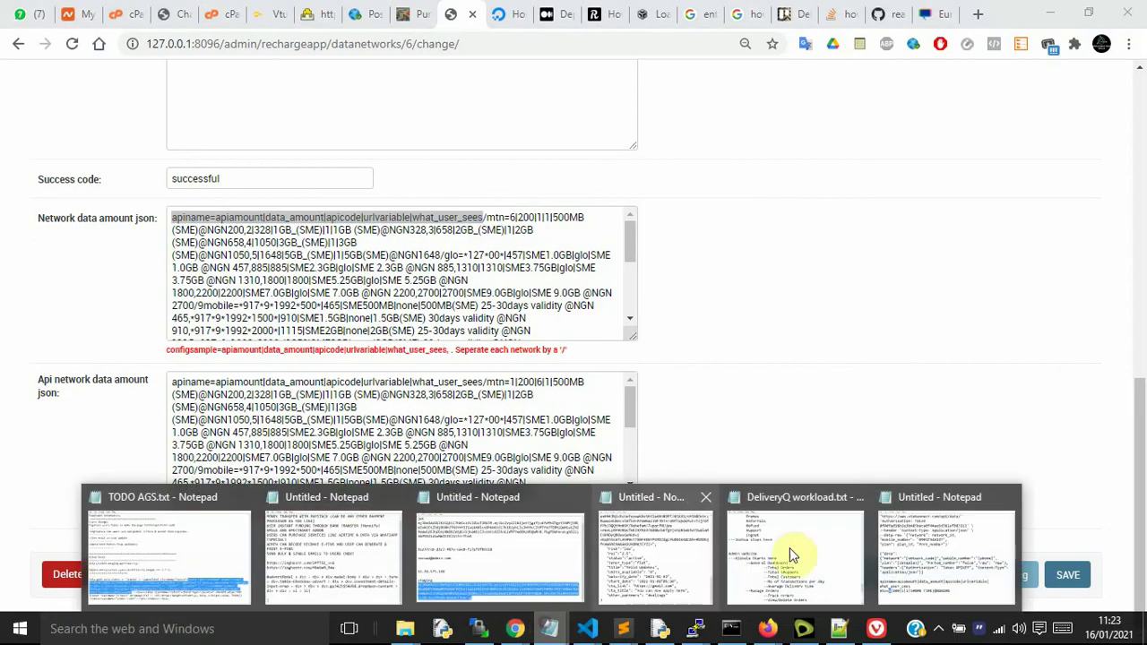
click(968, 563)
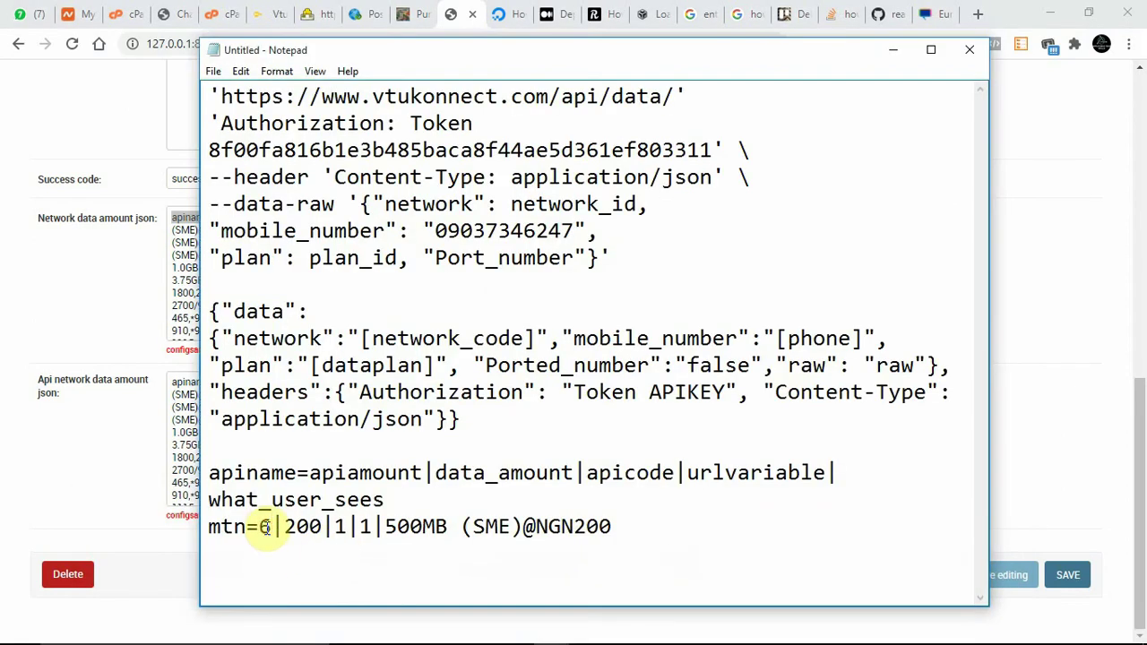
click(166, 277)
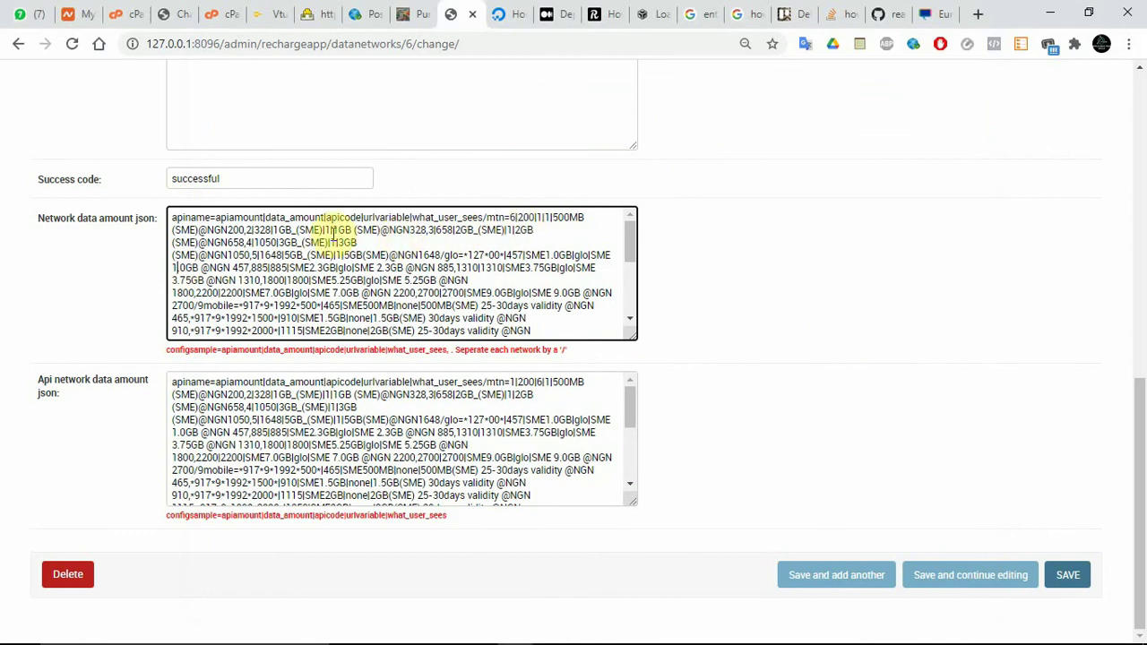
drag(245, 229, 430, 230)
key(ctrl+c)
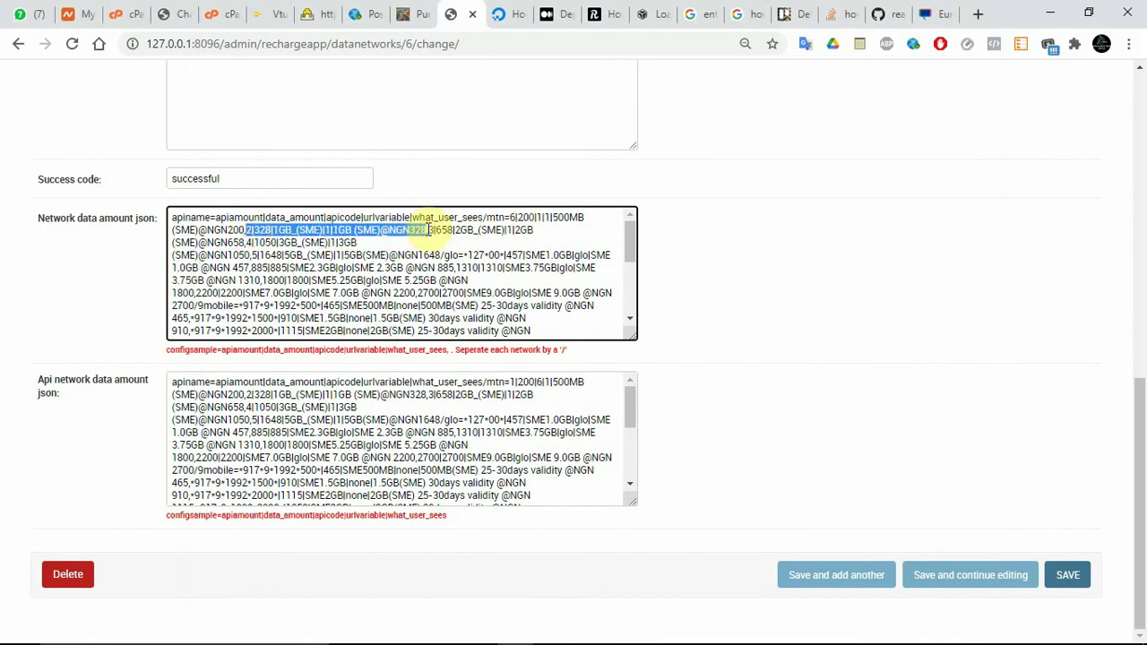
click(549, 628)
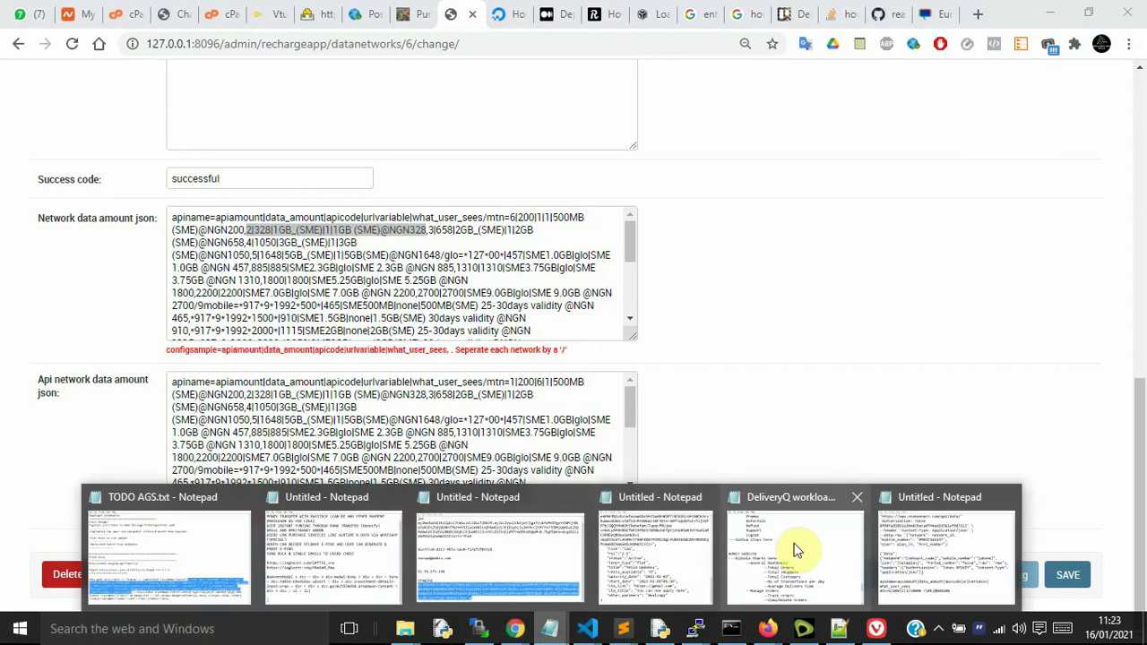
click(945, 551)
click(638, 521)
text(,)
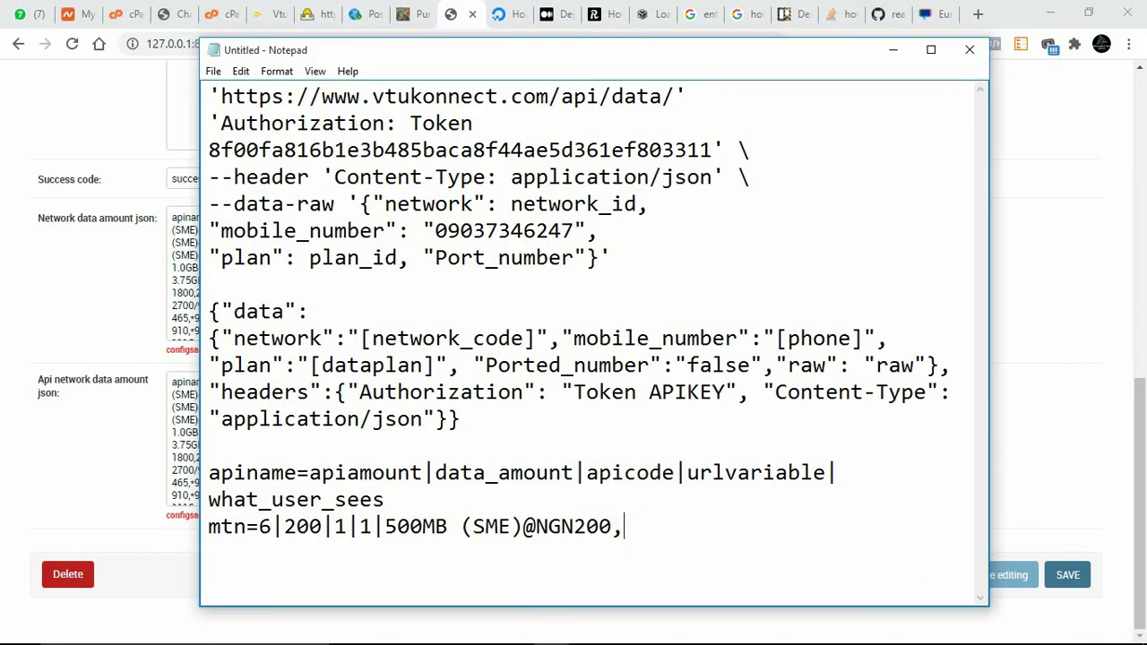
key(ctrl+v)
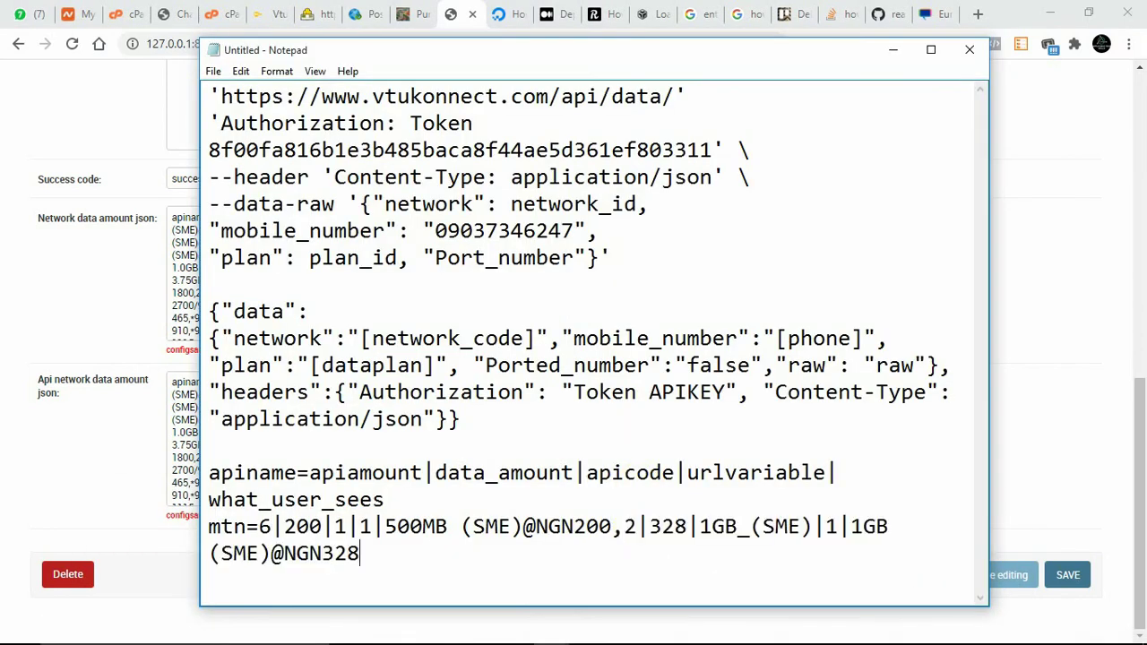
- Set the plan ID of the 1GB entry in Notepad to 7, taken from the VTUKONNECT price list
click(636, 526)
key(BackSpace)
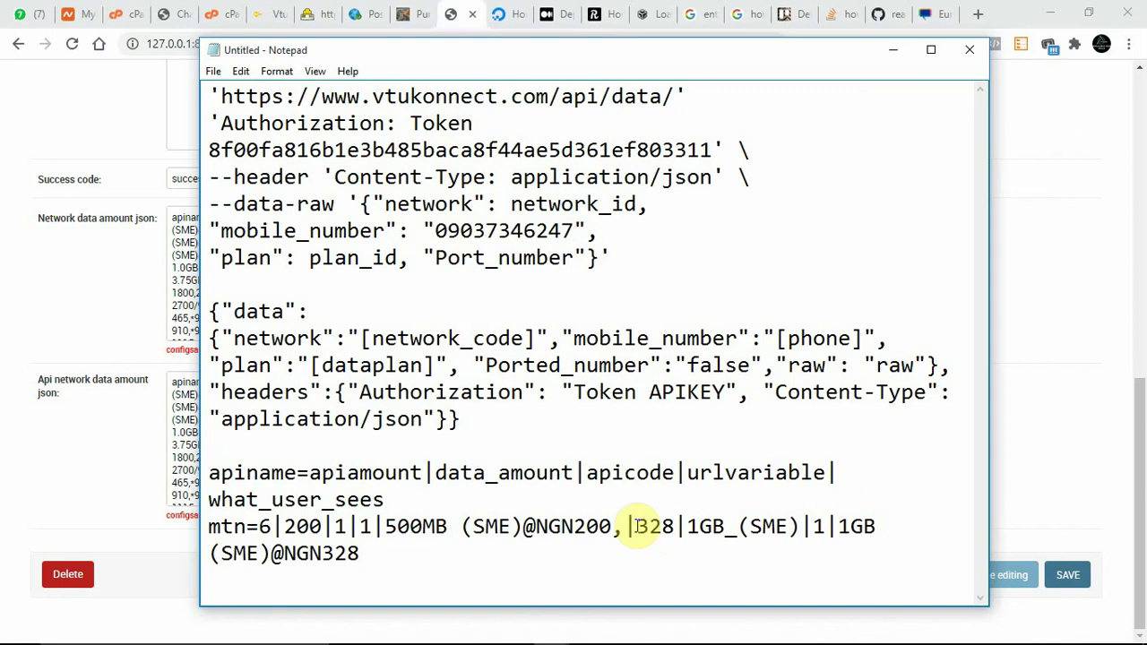
click(259, 13)
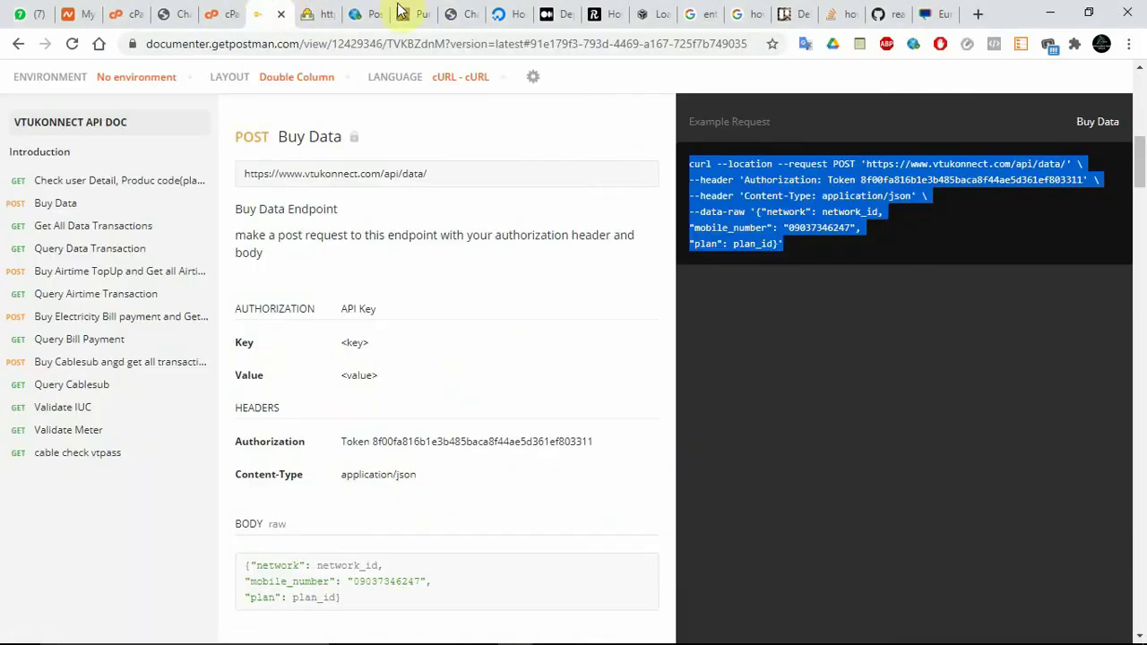
click(313, 13)
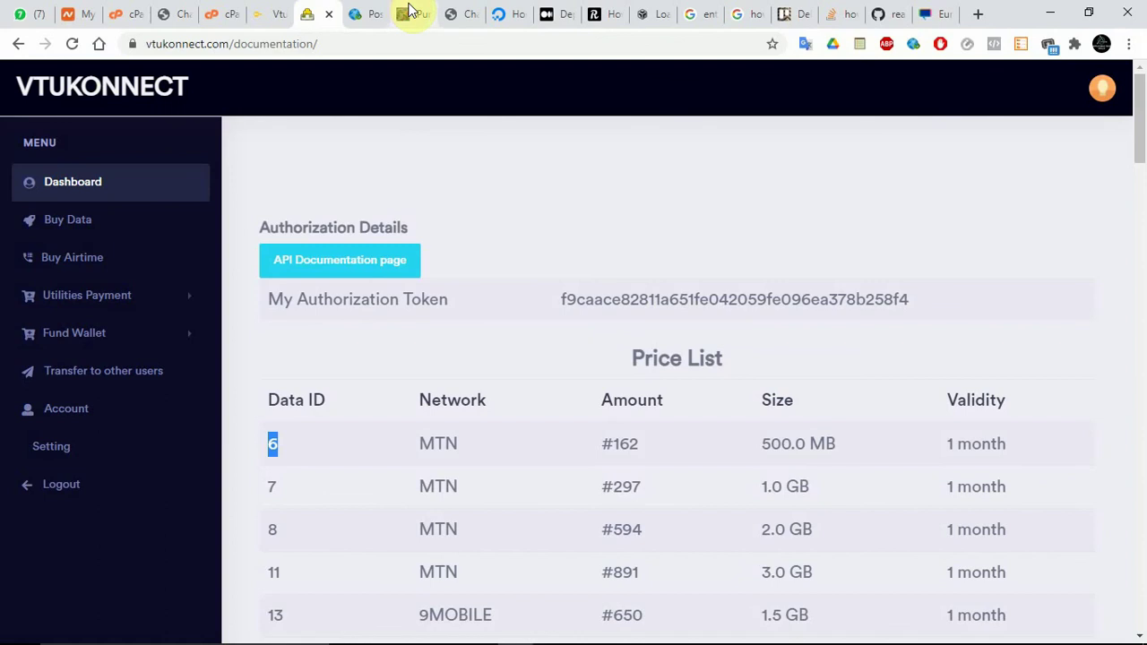
click(456, 13)
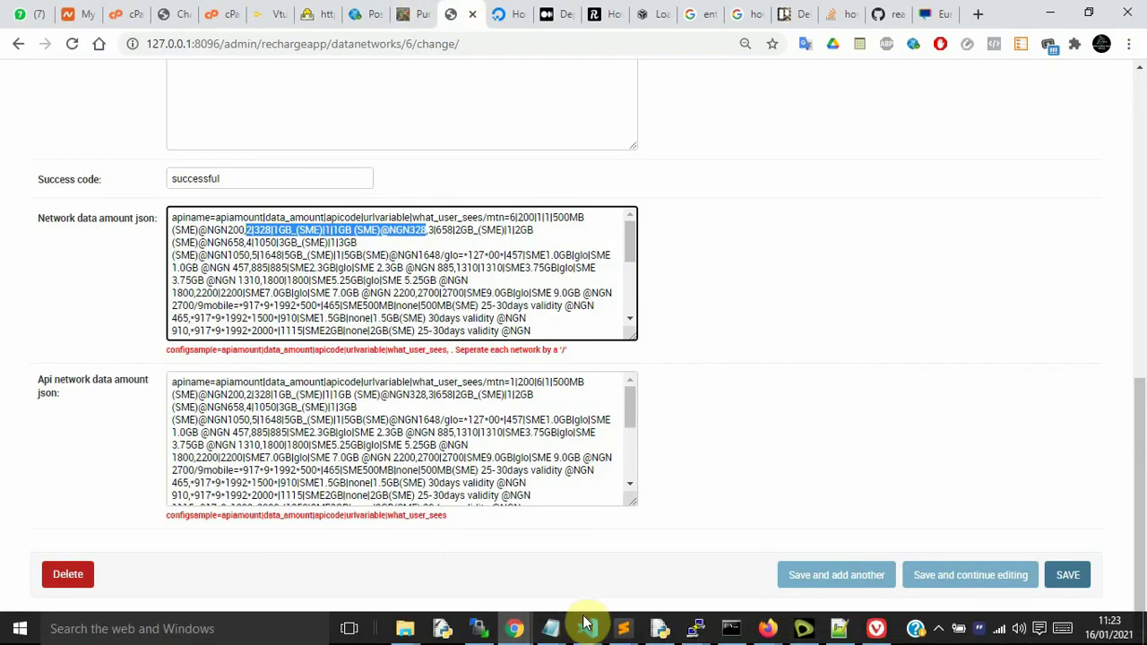
click(586, 626)
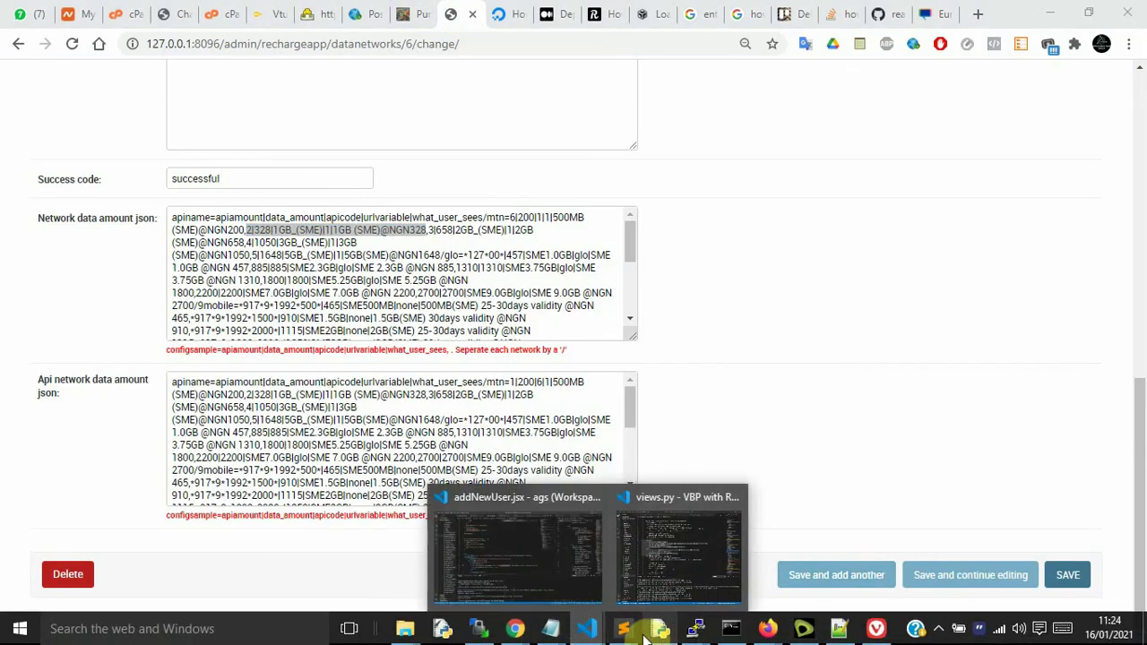
mouse_move(550, 628)
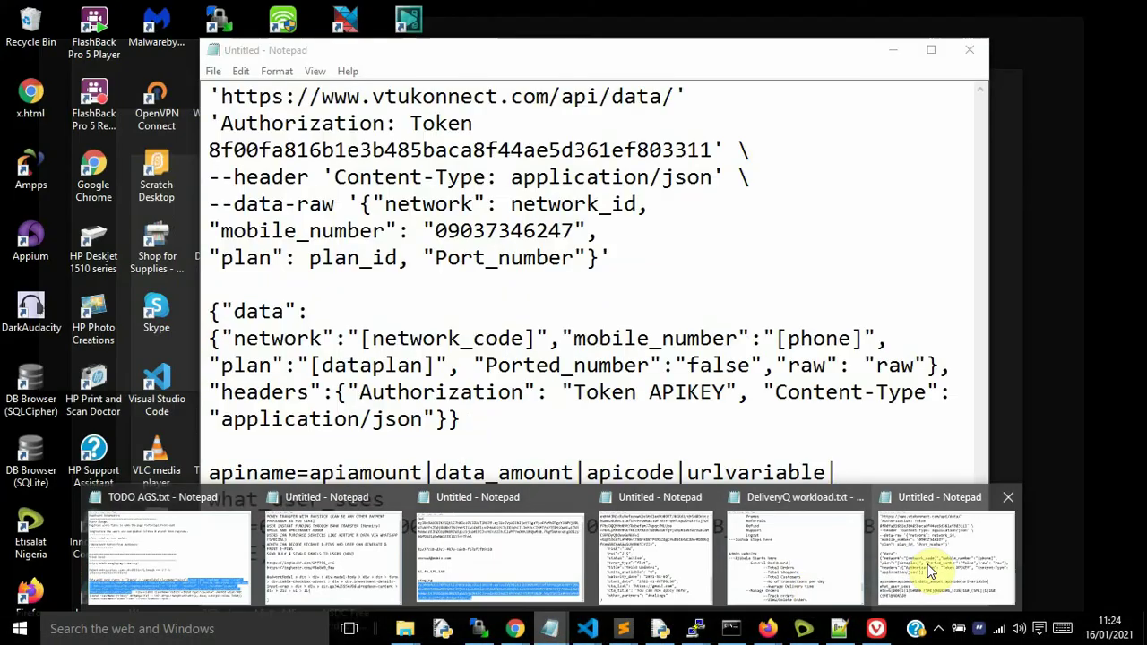
click(929, 572)
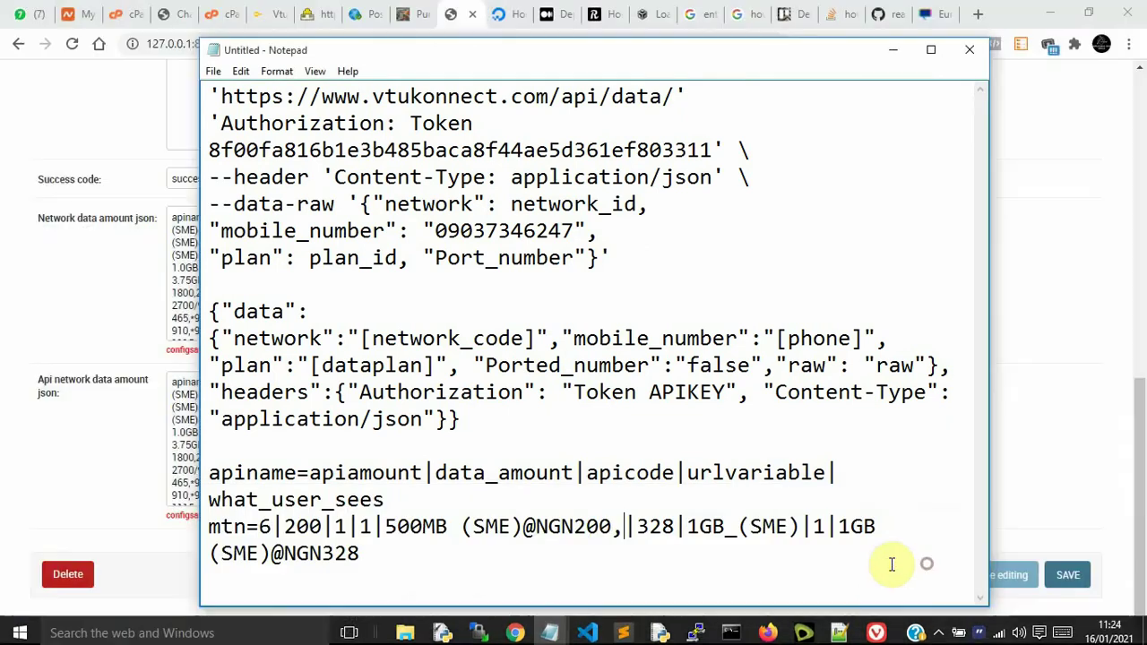
click(626, 529)
text(7)
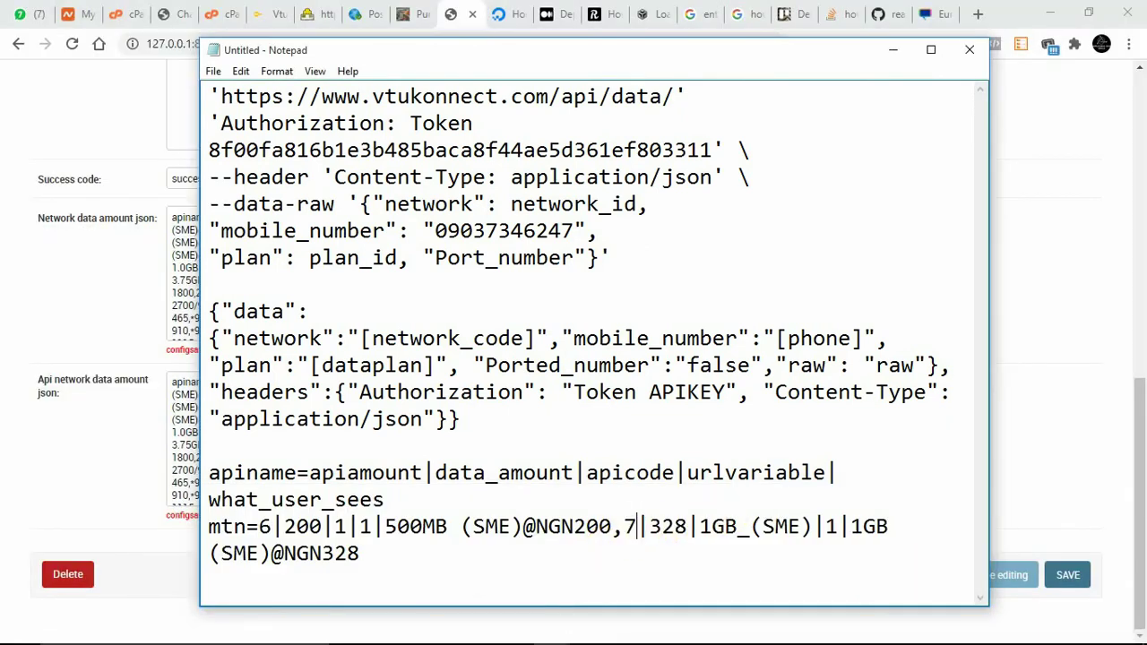
- Replace the apicode text "1GB_(SME)" in the 1GB entry with 1, checking the neighbouring values
double_click(683, 530)
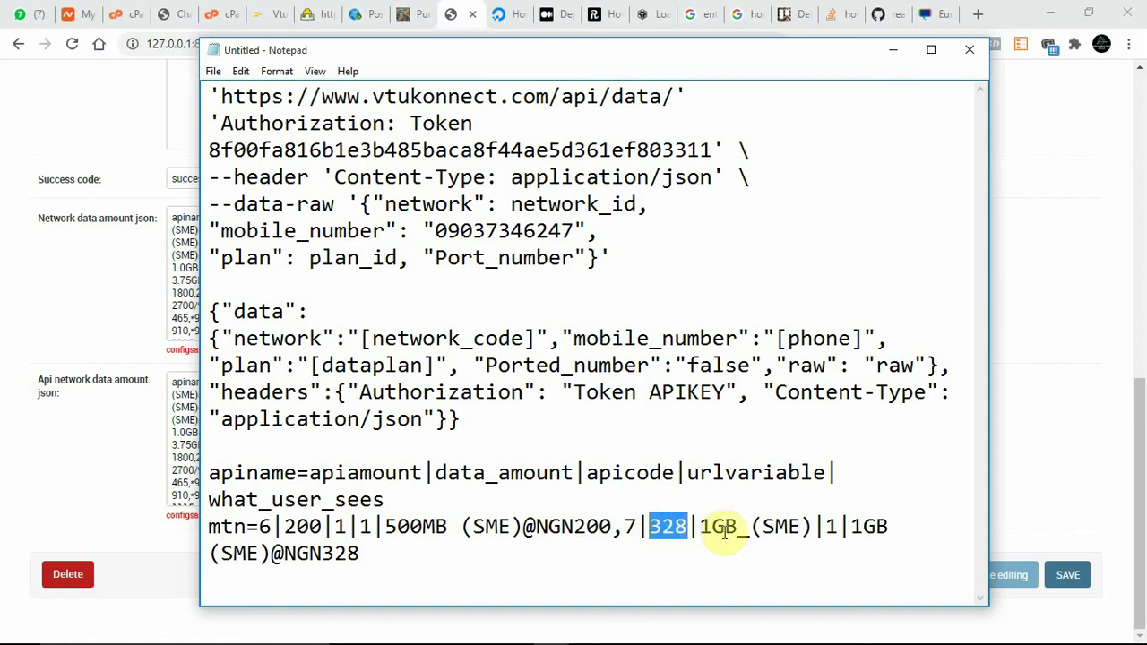
drag(700, 529, 814, 529)
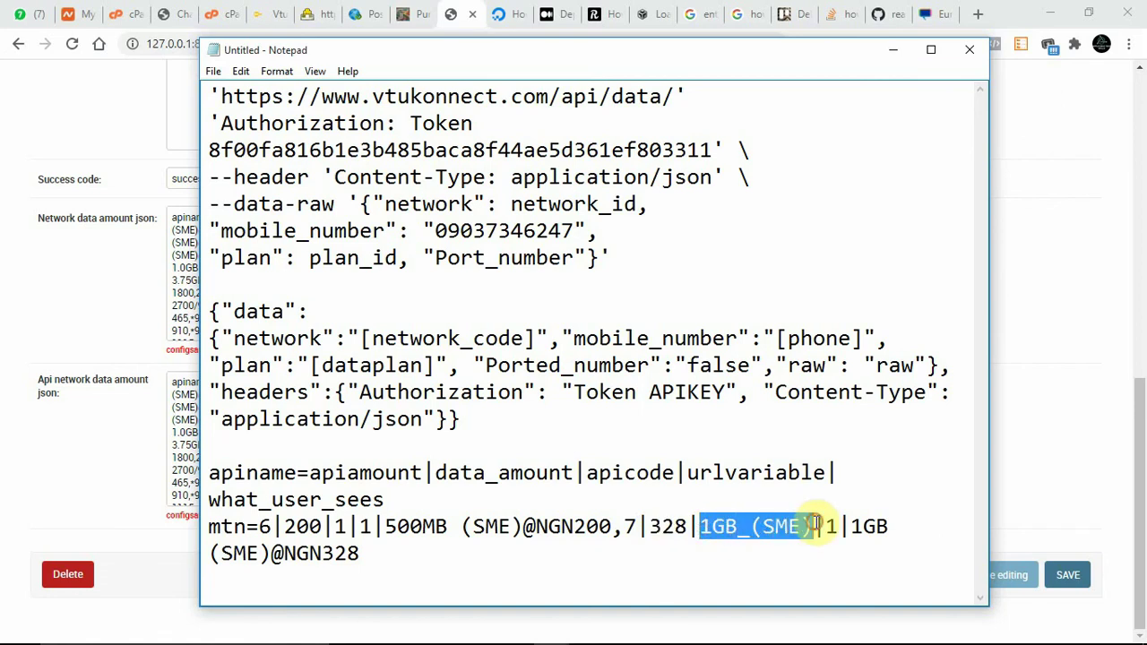
text(1)
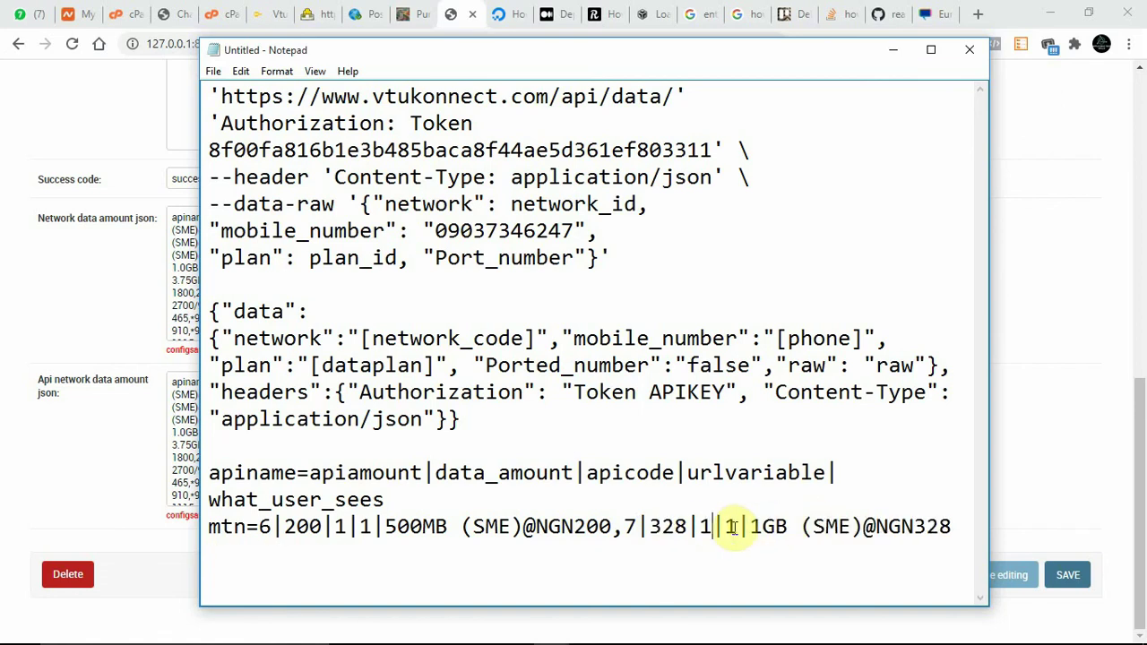
click(957, 525)
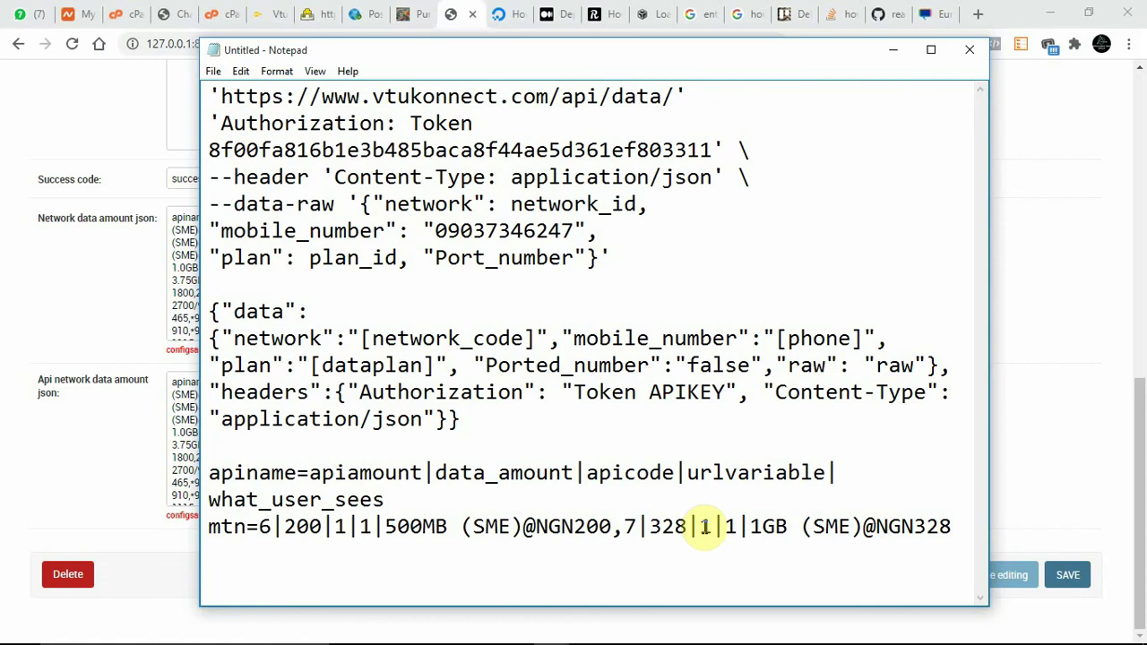
click(712, 529)
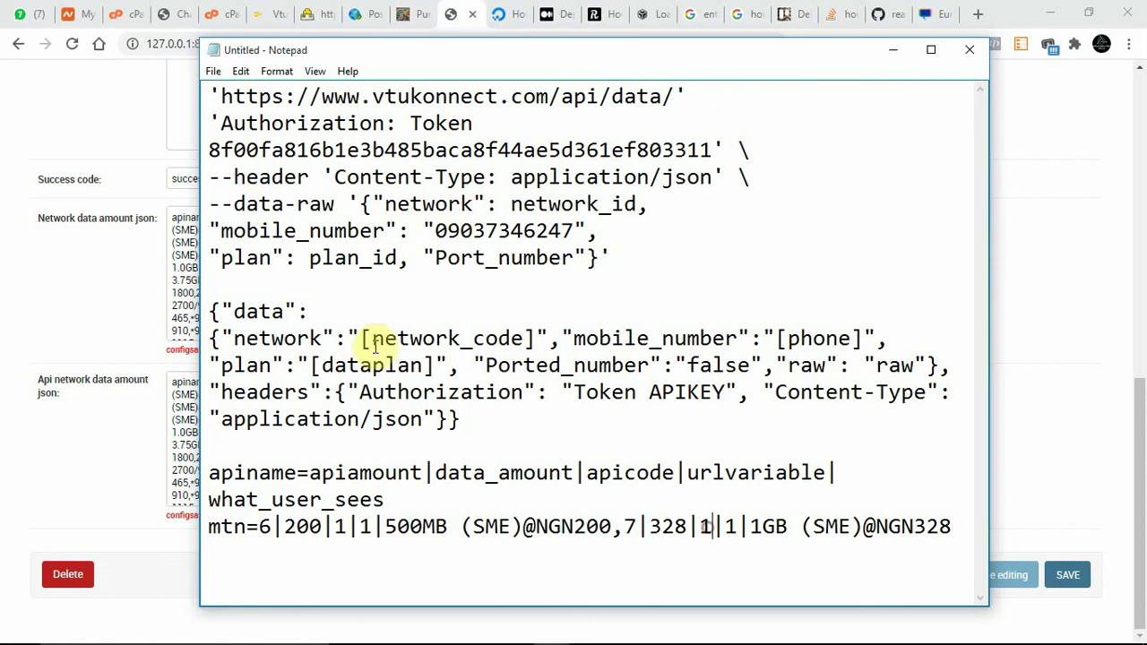
- Examine the network IDs for MTN, GLO, 9MOBILE and AIRTEL in the Network List of the VTUKONNECT documentation page
click(260, 13)
click(323, 13)
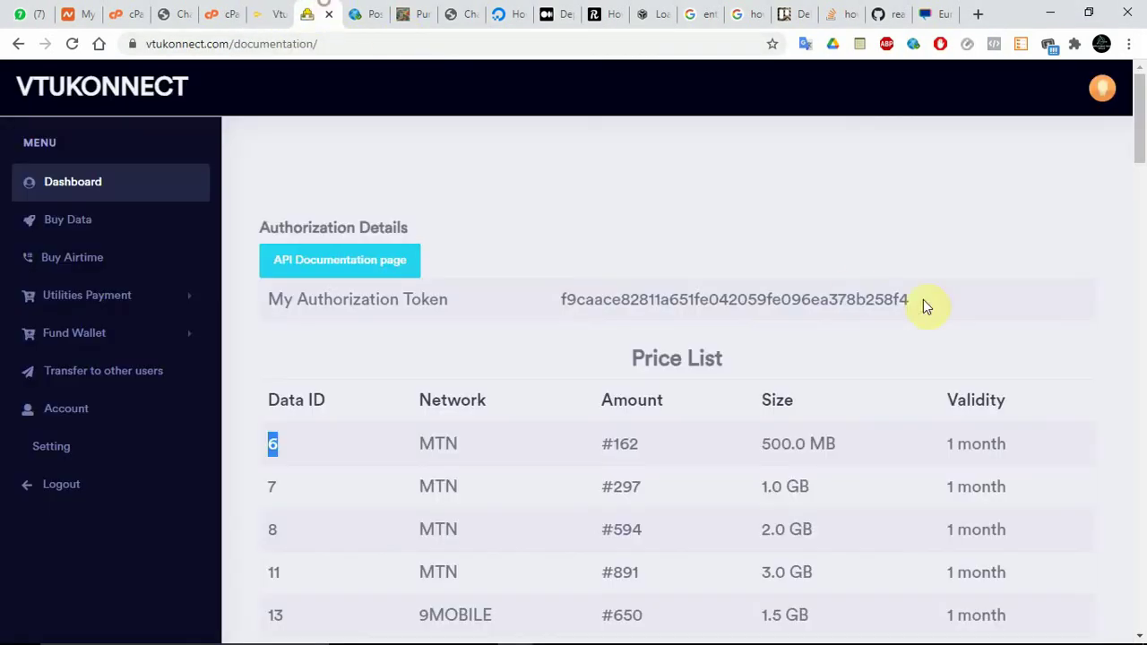
drag(1142, 148, 1144, 430)
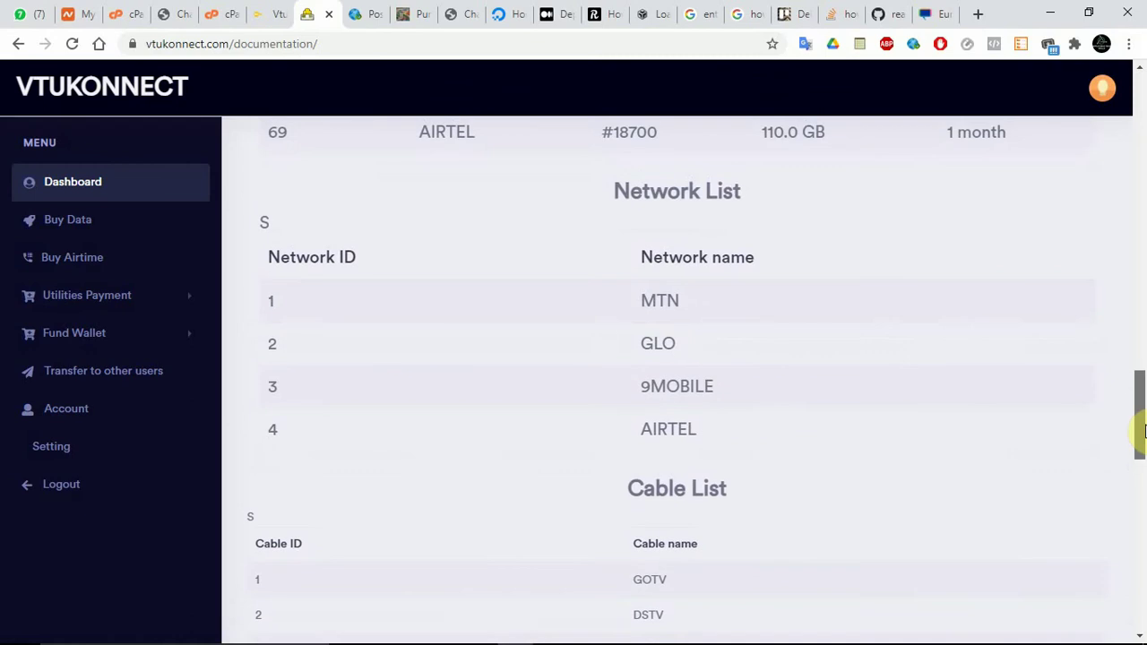
double_click(271, 300)
double_click(272, 343)
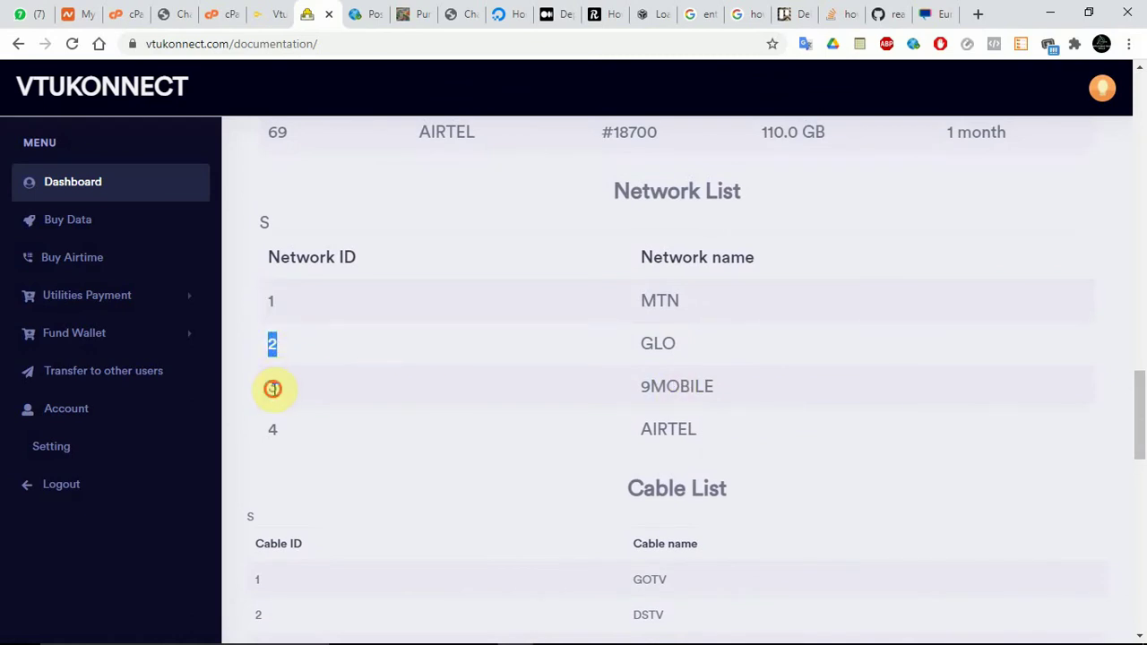
double_click(272, 387)
click(284, 428)
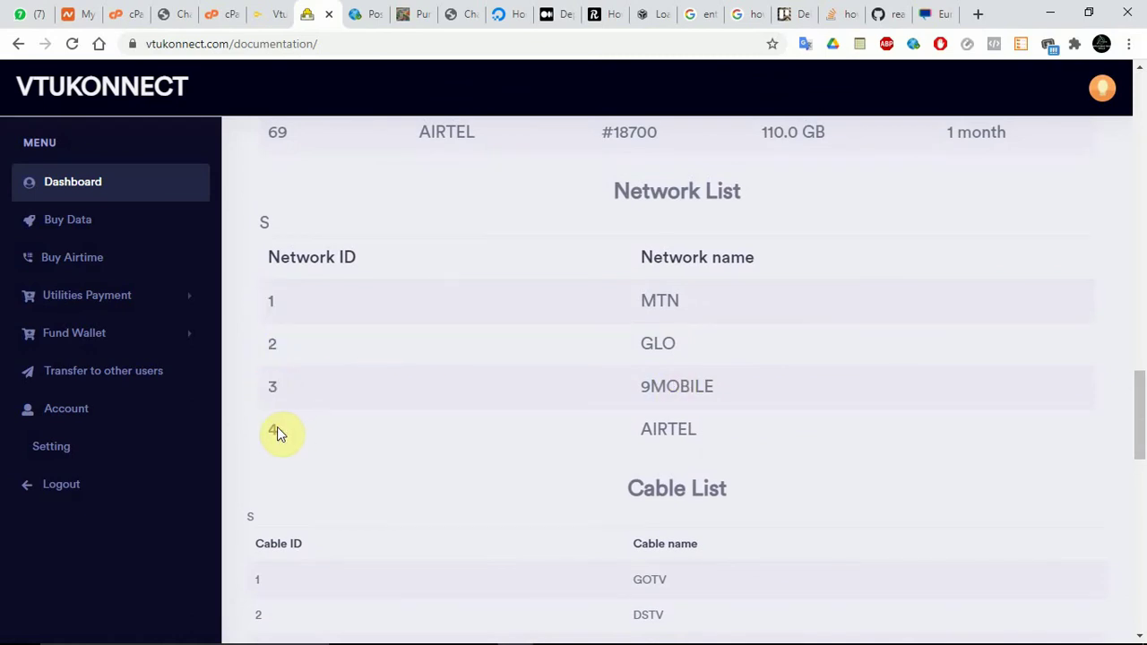
drag(279, 430, 350, 223)
click(355, 236)
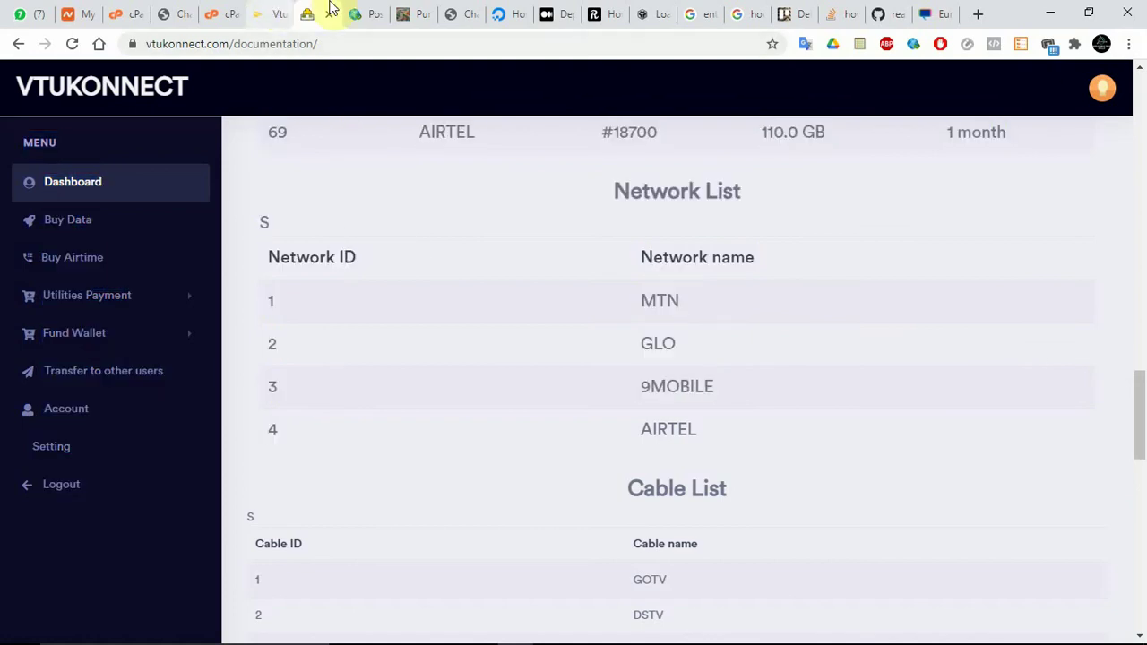
- Review the vtu konnect API's url data, network code json and data amount json in the admin form against the MTN entry in Notepad
click(453, 11)
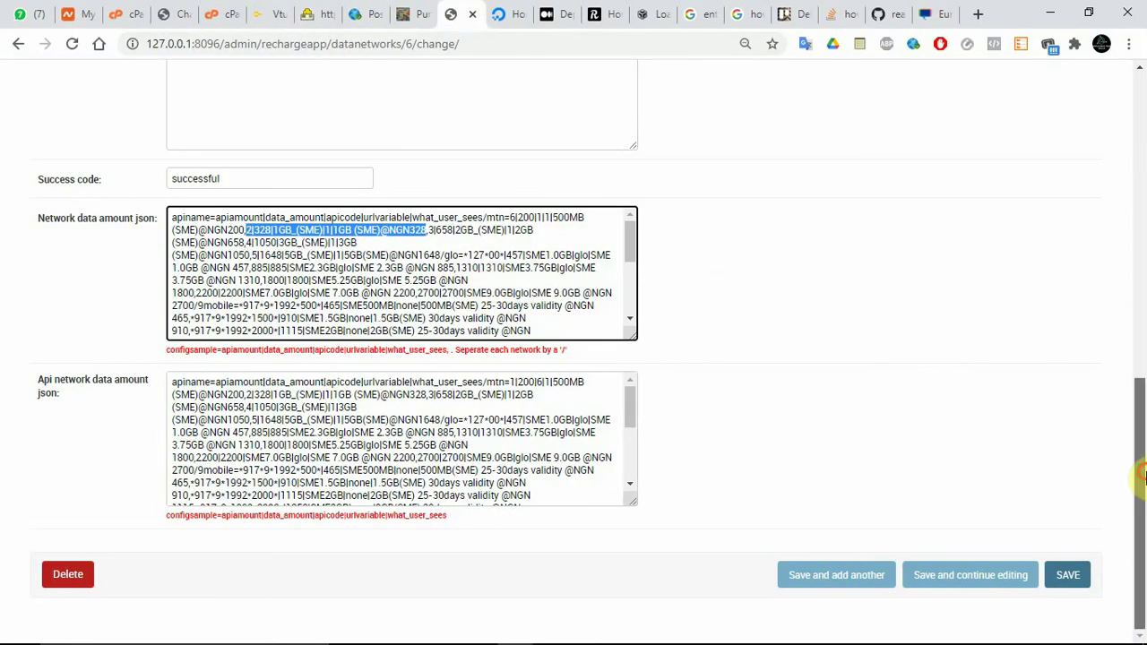
drag(1142, 474, 1142, 189)
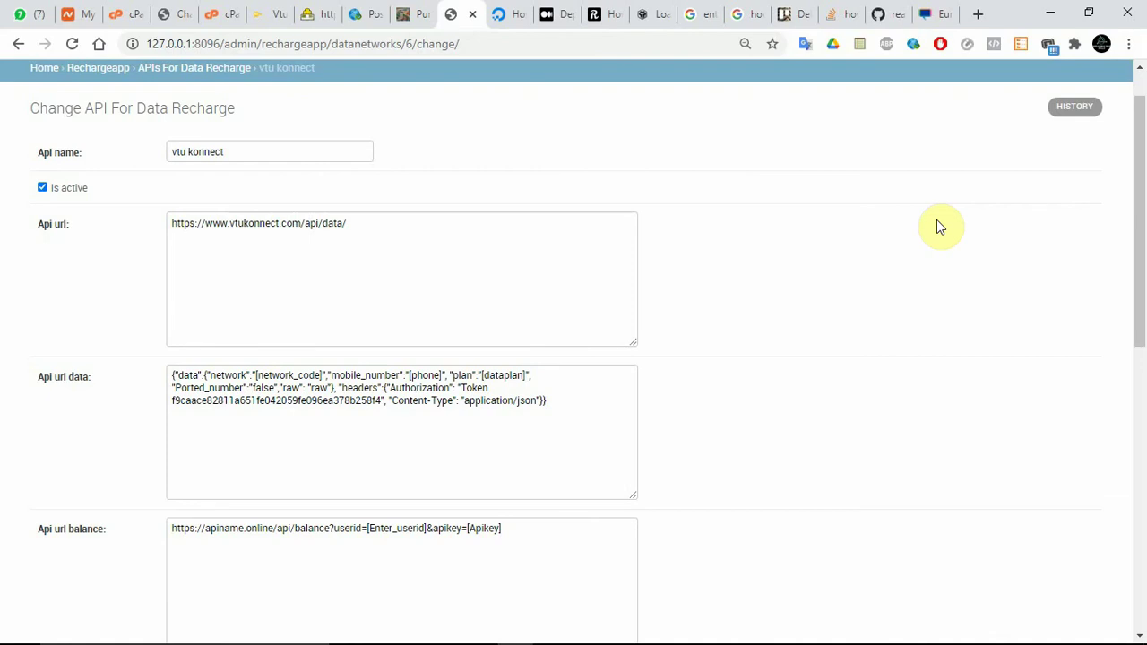
drag(1139, 205, 1140, 440)
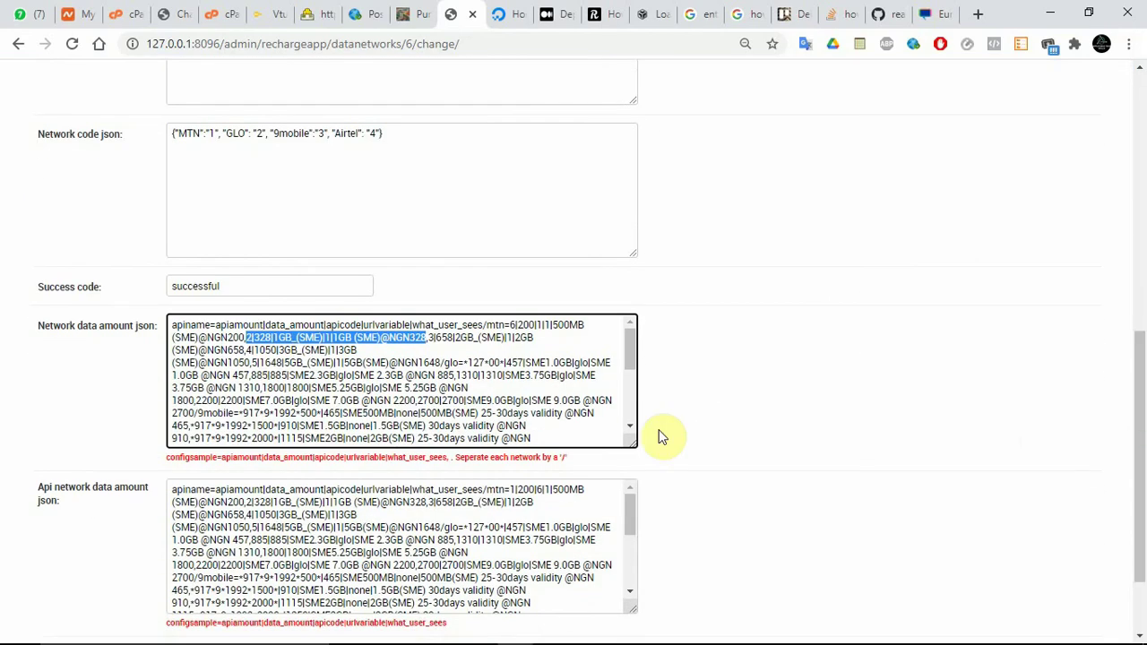
click(427, 337)
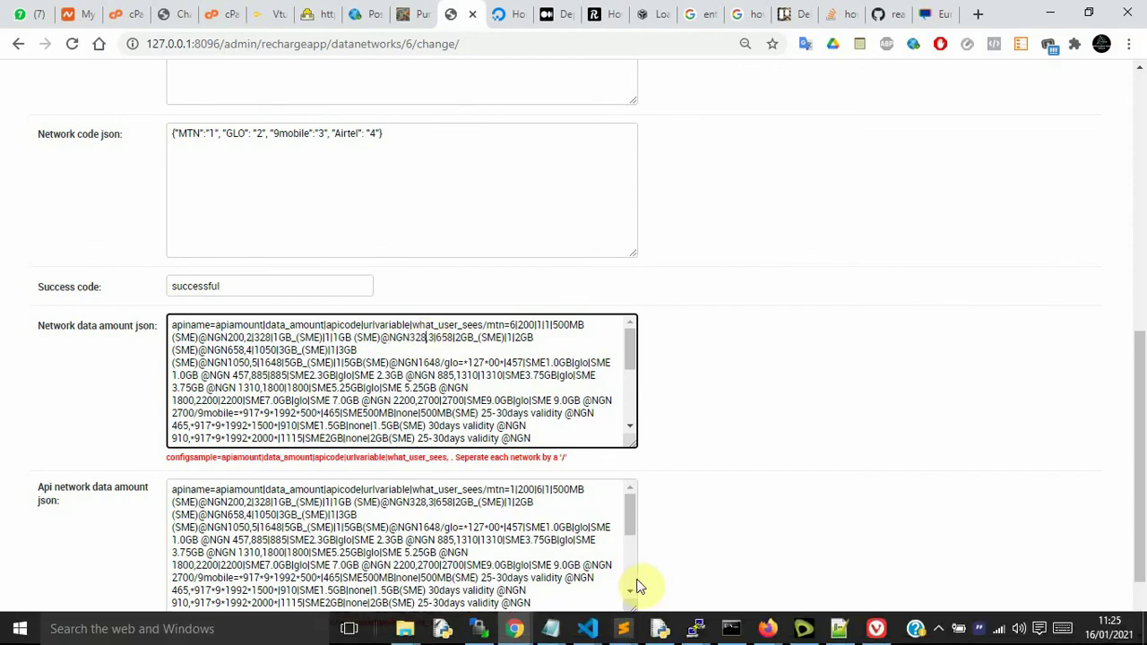
click(587, 628)
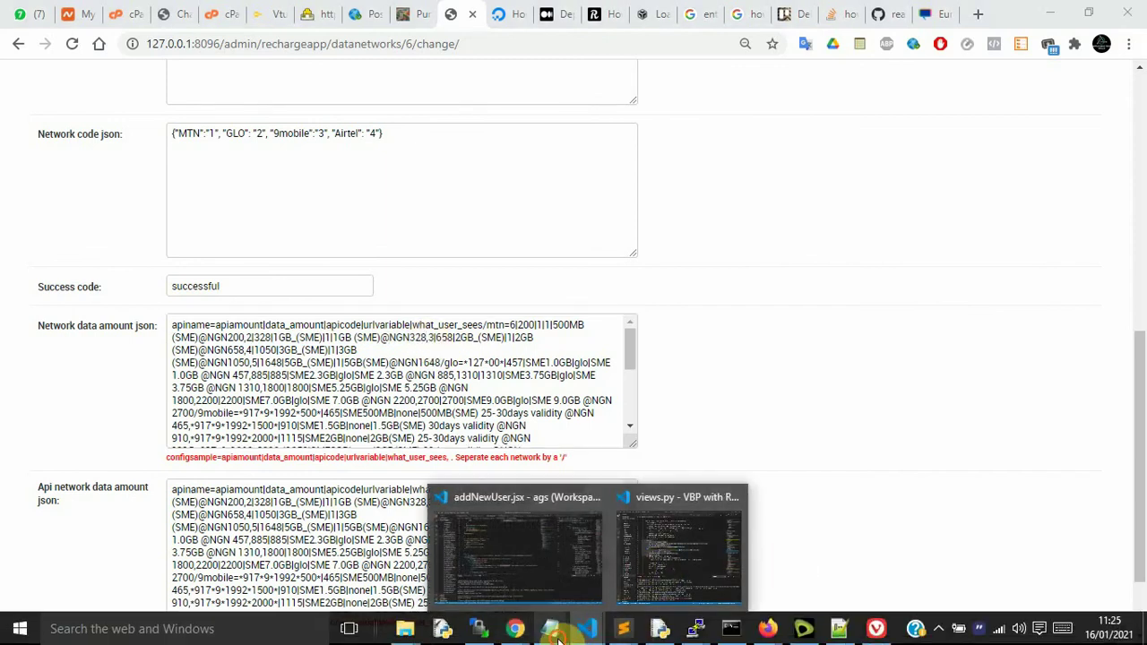
mouse_move(551, 628)
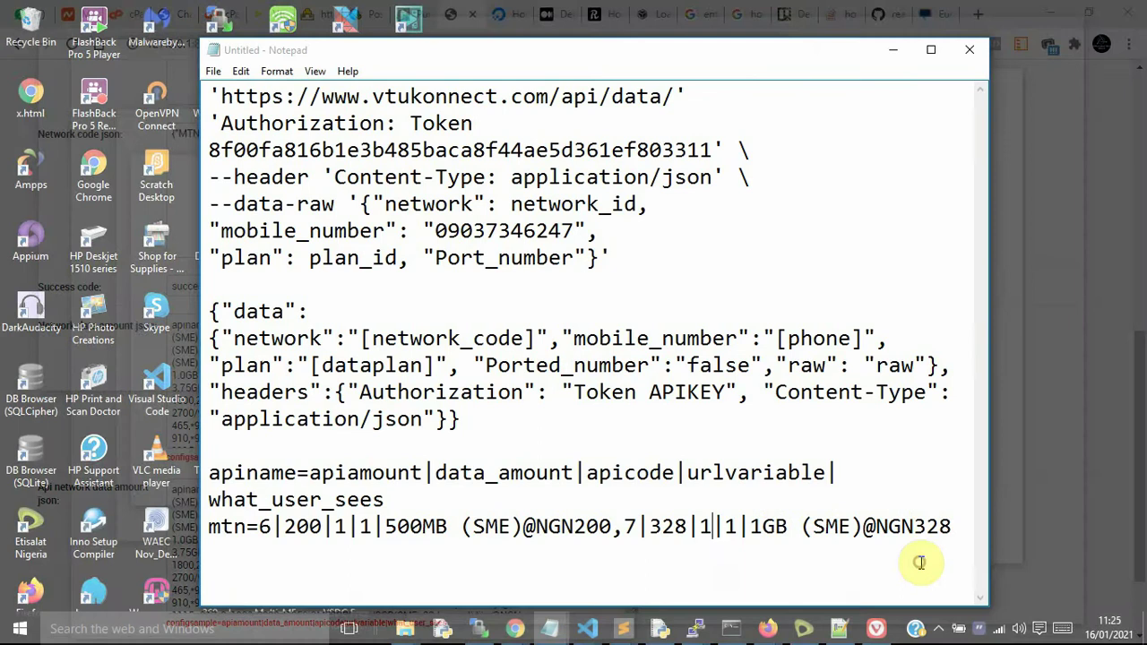
click(917, 559)
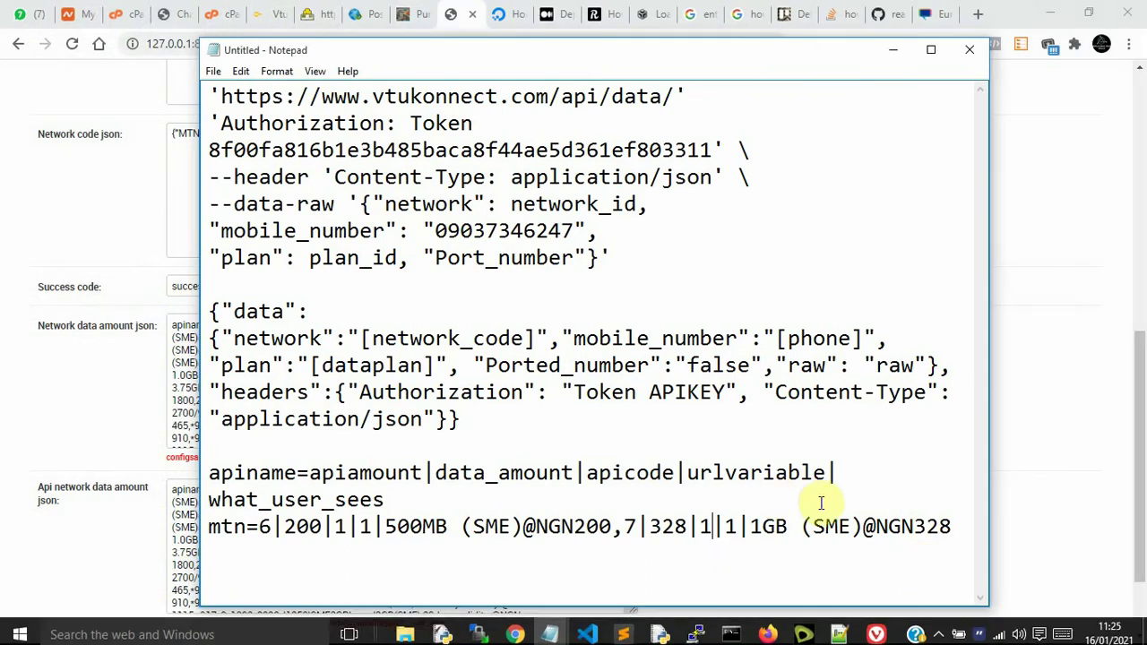
- Replace the mtn section of the Network data amount json with the mtn line copied from Notepad, covering the 500MB and 1GB SME plans
drag(951, 527, 215, 543)
key(ctrl+c)
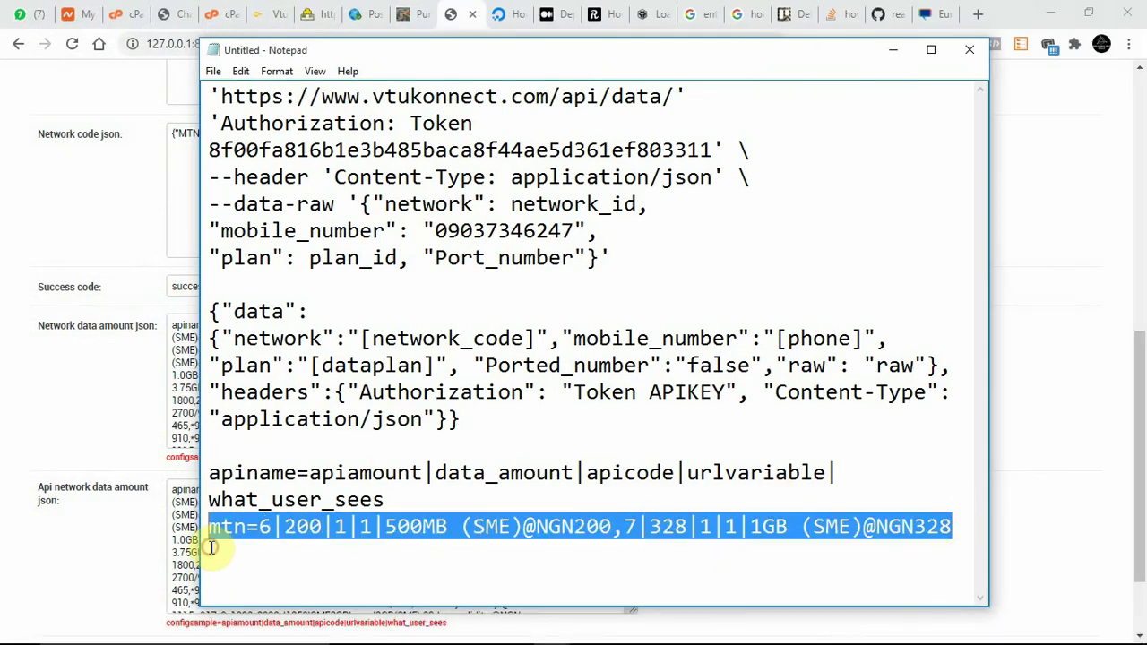
click(180, 444)
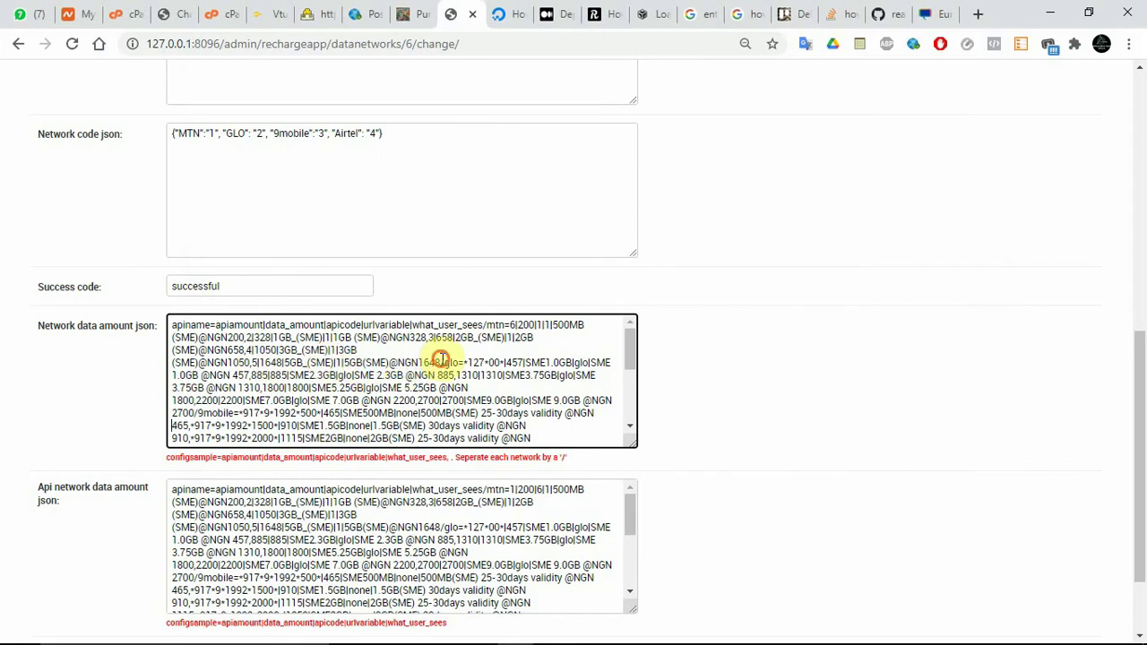
drag(441, 362, 485, 326)
key(ctrl+v)
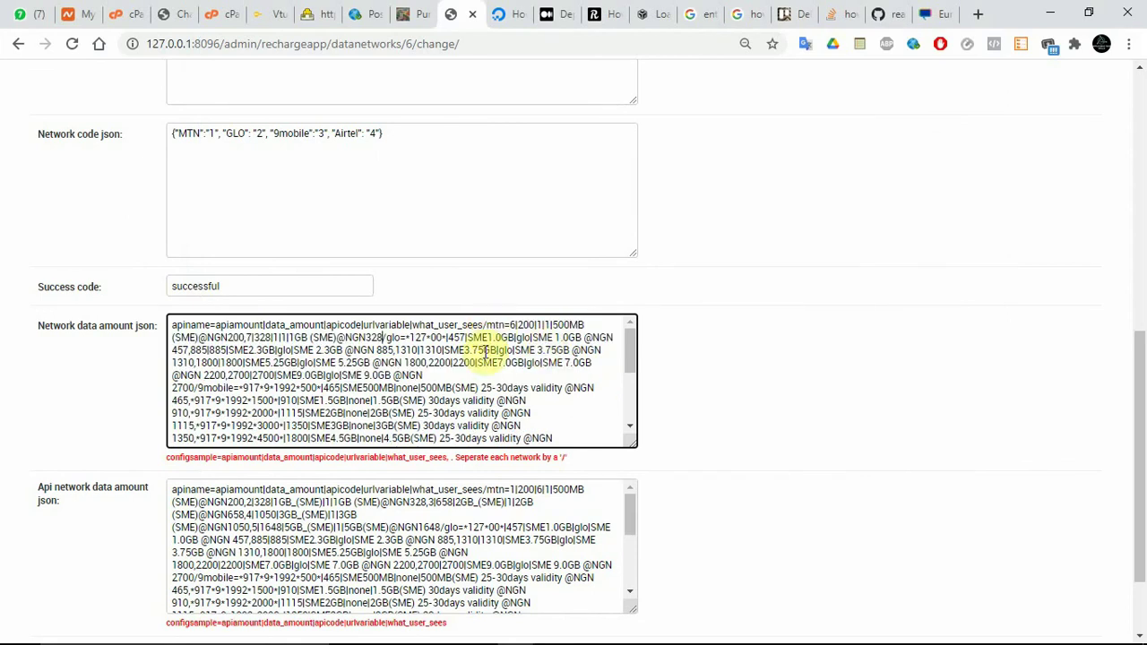
- Overwrite the Api network data amount json with the full contents of the Network data amount json and save the record
mouse_move(1142, 418)
mouse_down()
mouse_move(1142, 516)
mouse_move(1139, 409)
mouse_up()
scroll(884, 453, down, 2)
click(435, 274)
key(ctrl+a)
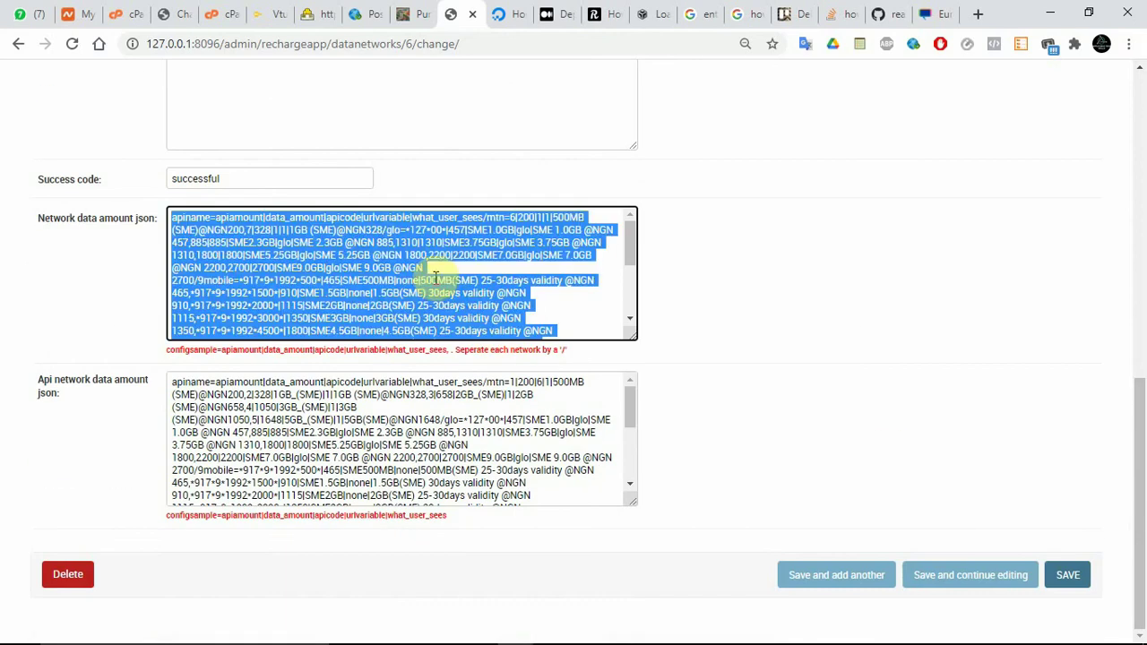
click(376, 411)
key(ctrl+a)
key(ctrl+v)
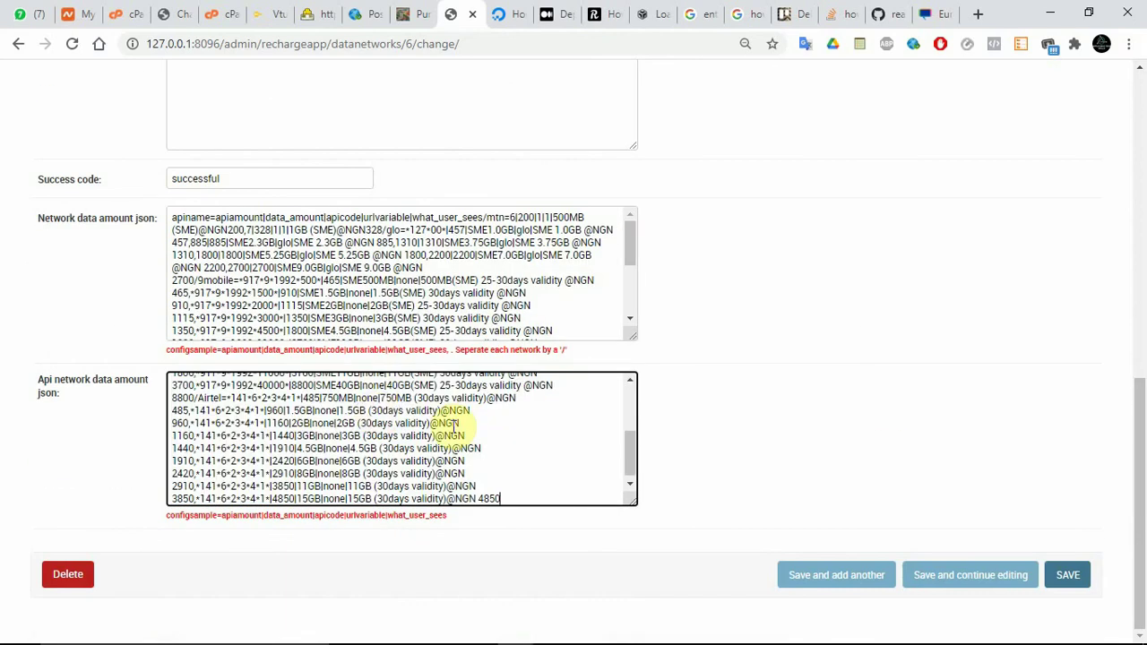
click(1071, 578)
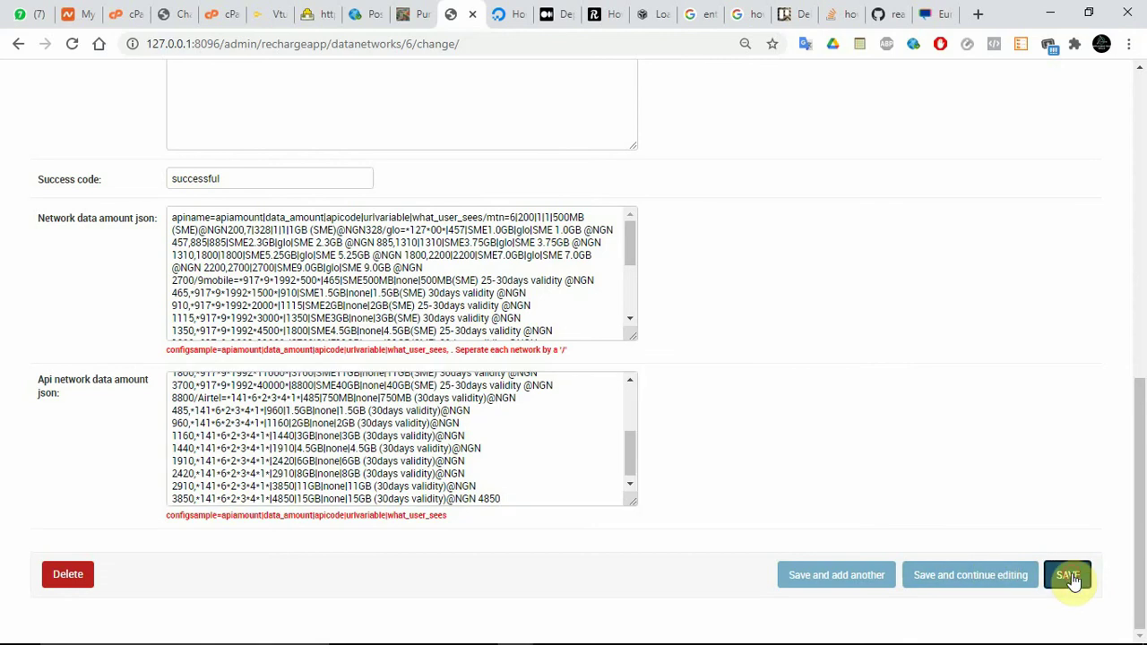